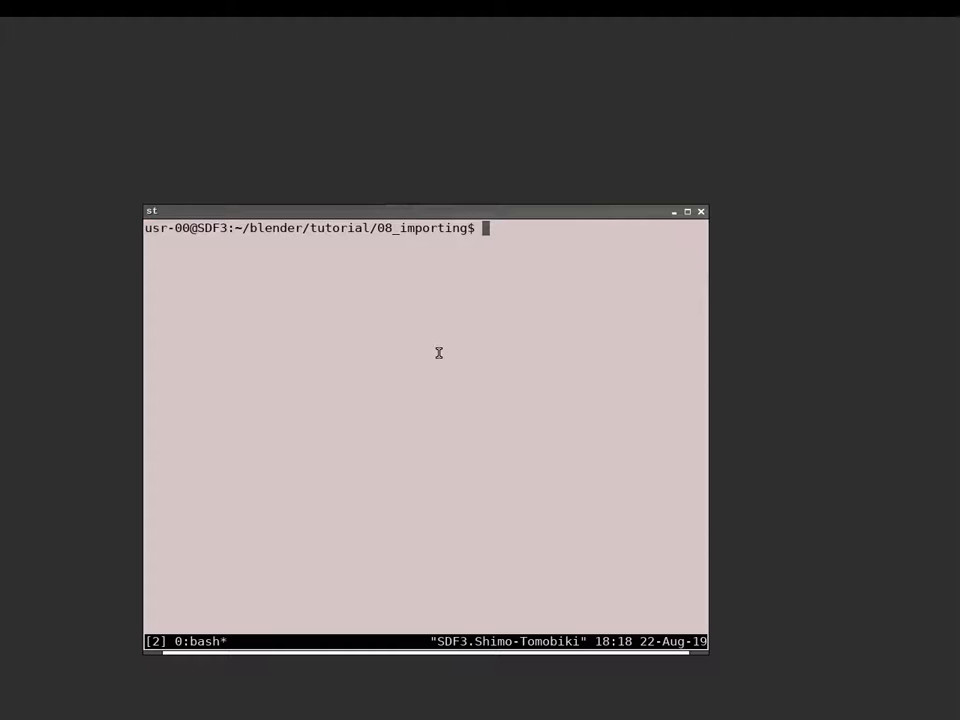
Step: Browse the 08_importing project in ranger, checking the geo folder's model files, the textures folder and import.blend
{"action": "key", "text": "Return"}
{"action": "key", "text": "j"}
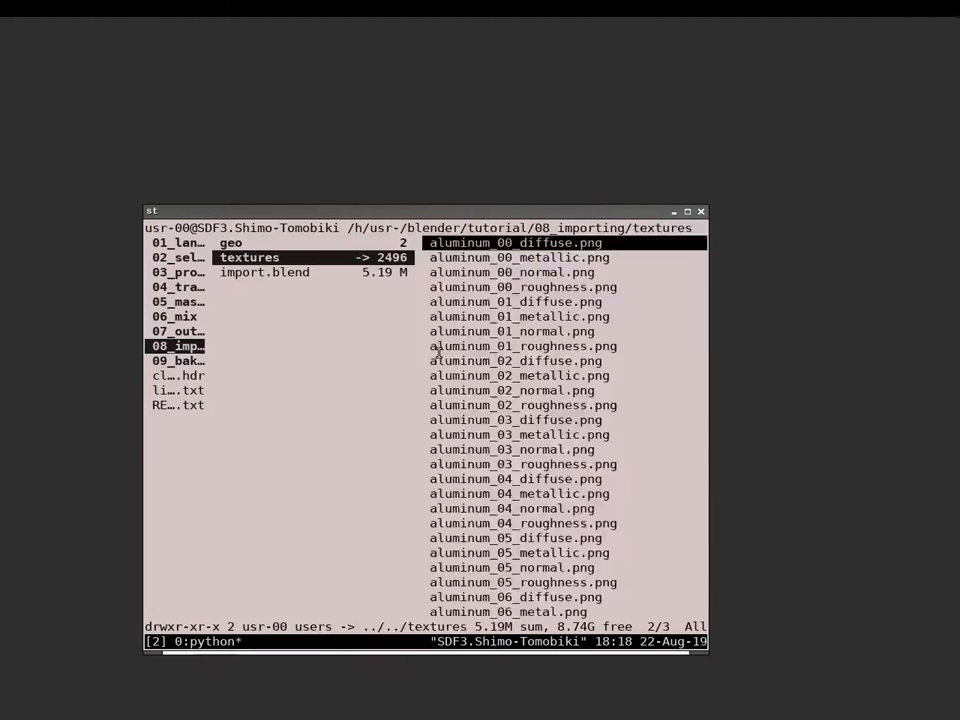
{"action": "key", "text": "k"}
{"action": "key", "text": "j"}
{"action": "key", "text": "k"}
{"action": "key", "text": "l"}
{"action": "key", "text": "j"}
{"action": "key", "text": "k"}
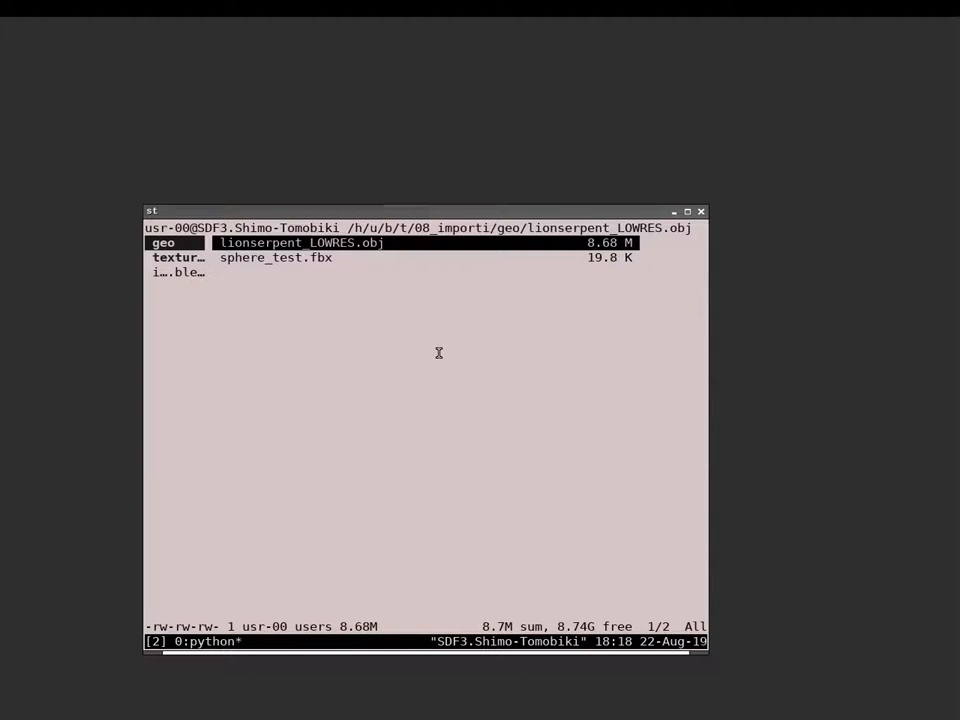
{"action": "key", "text": "h"}
{"action": "key", "text": "j"}
{"action": "key", "text": "j"}
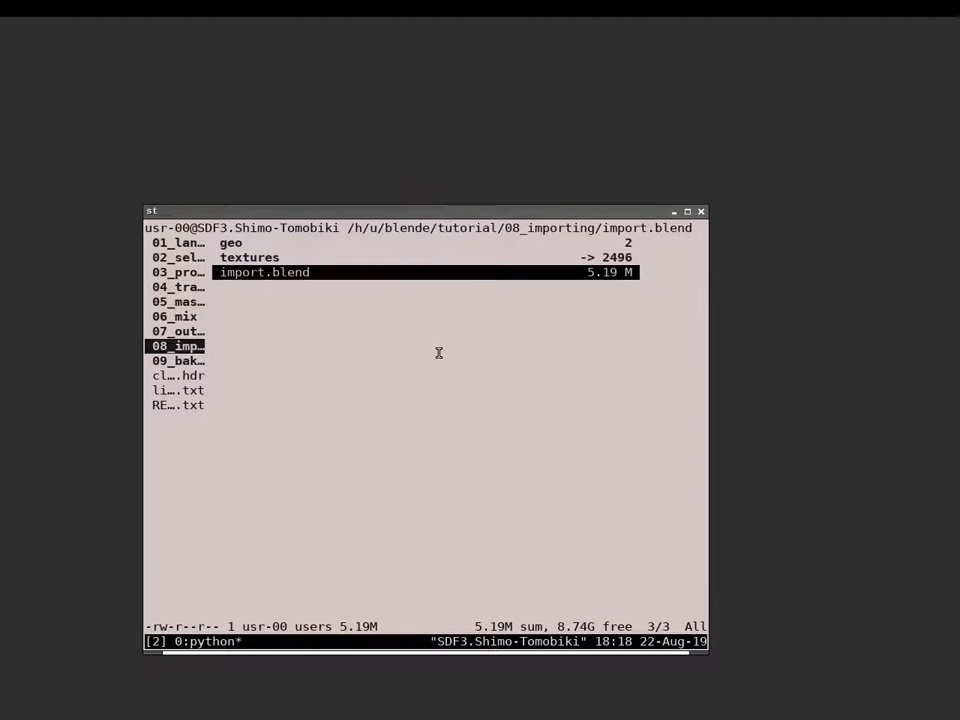
{"action": "key", "text": "k"}
{"action": "key", "text": "j"}
Step: Quit ranger and open import.blend in Blender from the terminal
{"action": "type", "text": "qblender im"}
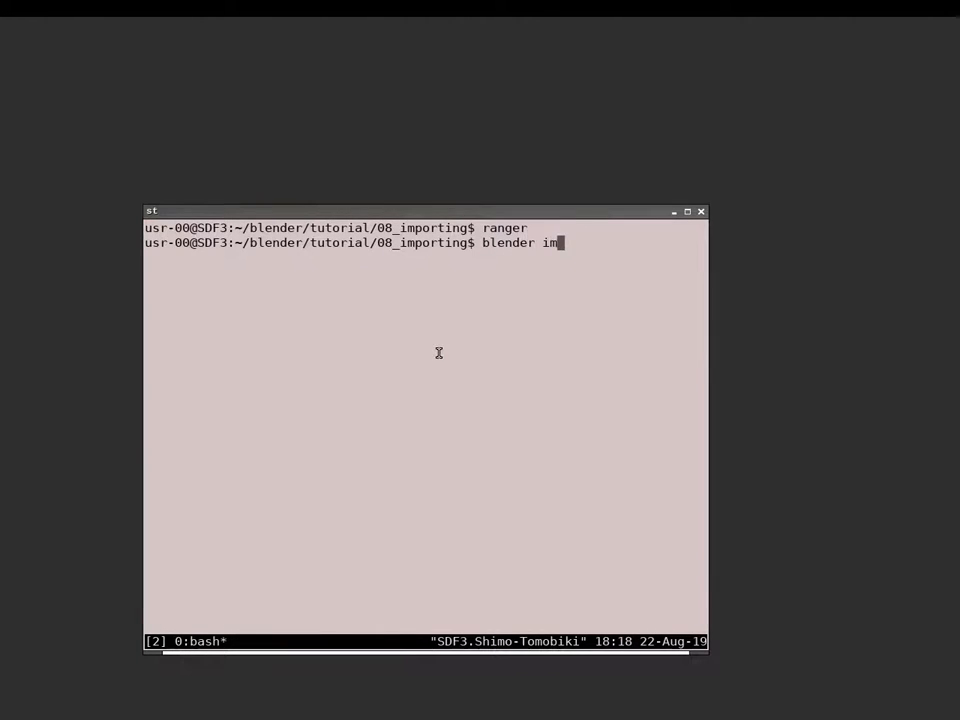
{"action": "key", "text": "Tab"}
{"action": "key", "text": "Return"}
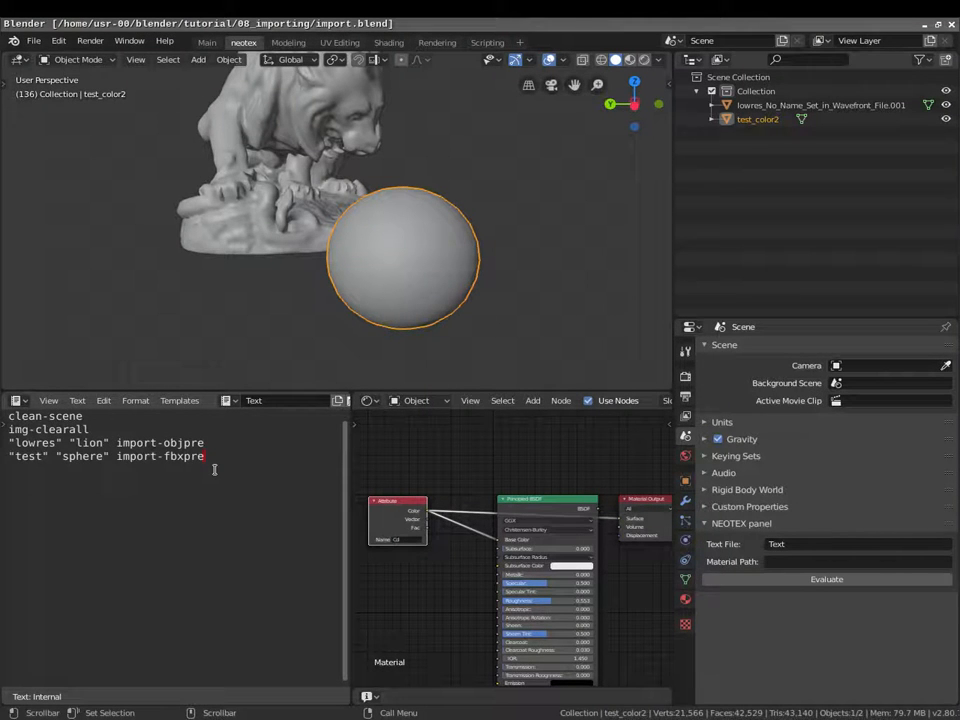
Step: Enlarge the script text and show the lion and sphere in rendered viewport shading
{"action": "scroll", "coordinate": [229, 494], "scroll_direction": "up", "scroll_amount": 4, "text": "ctrl"}
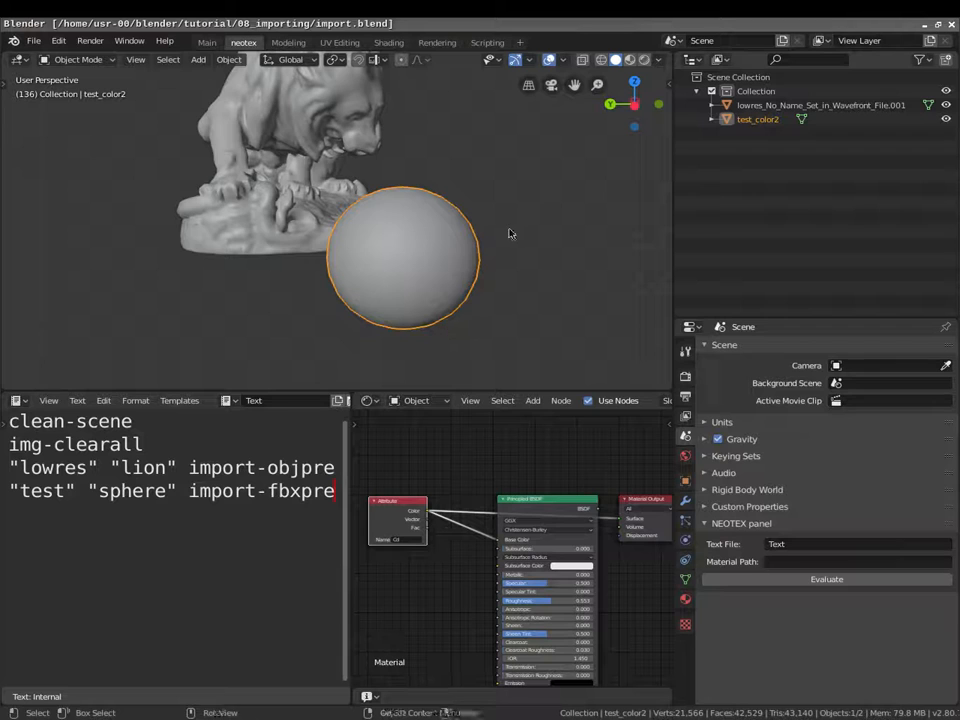
{"action": "middle_click_drag", "start_coordinate": [510, 231], "coordinate": [506, 309]}
{"action": "middle_click_drag", "start_coordinate": [538, 253], "coordinate": [643, 66]}
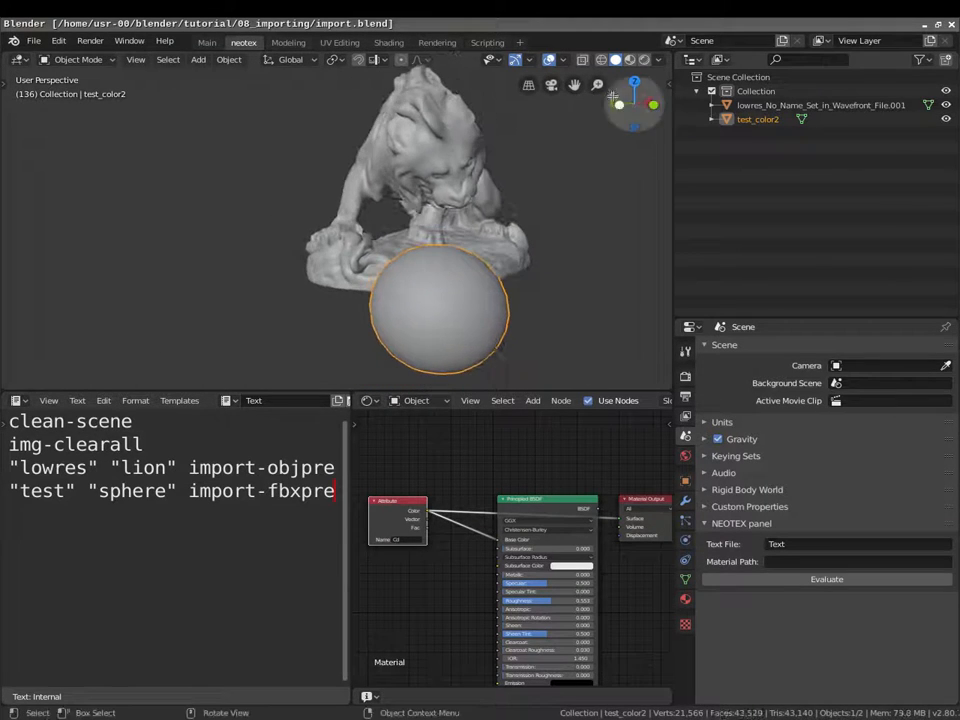
{"action": "left_click", "coordinate": [644, 60]}
{"action": "scroll", "coordinate": [400, 250], "scroll_direction": "up", "scroll_amount": 3}
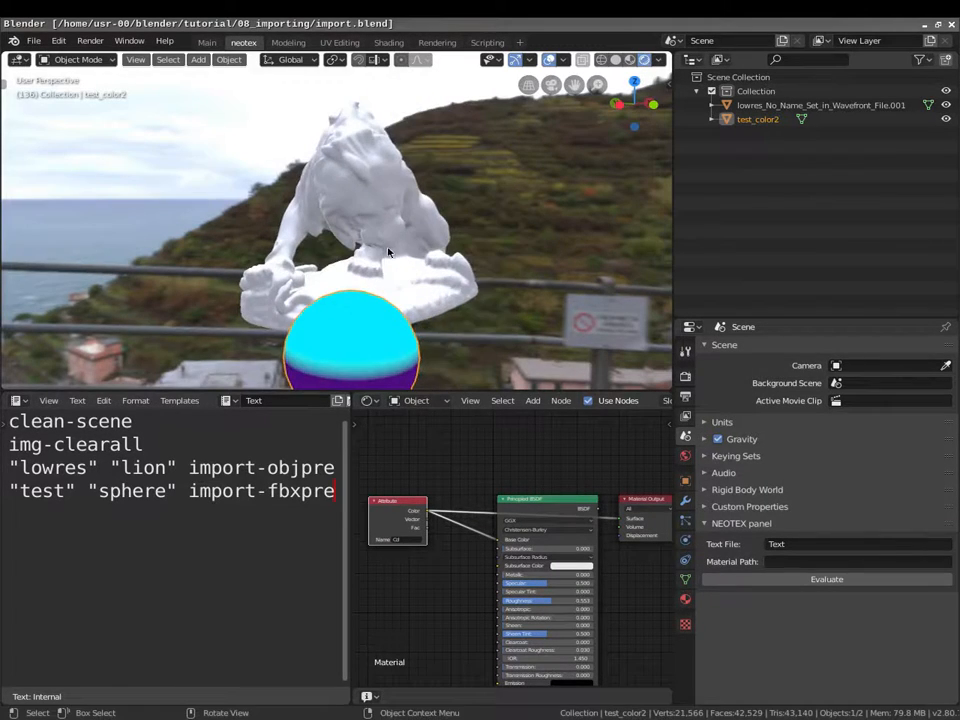
{"action": "middle_click_drag", "start_coordinate": [406, 223], "coordinate": [510, 229]}
{"action": "scroll", "coordinate": [508, 230], "scroll_direction": "down", "scroll_amount": 2}
Step: Add a # marker after clean-scene in the script and evaluate it to empty the scene
{"action": "left_click", "coordinate": [160, 428]}
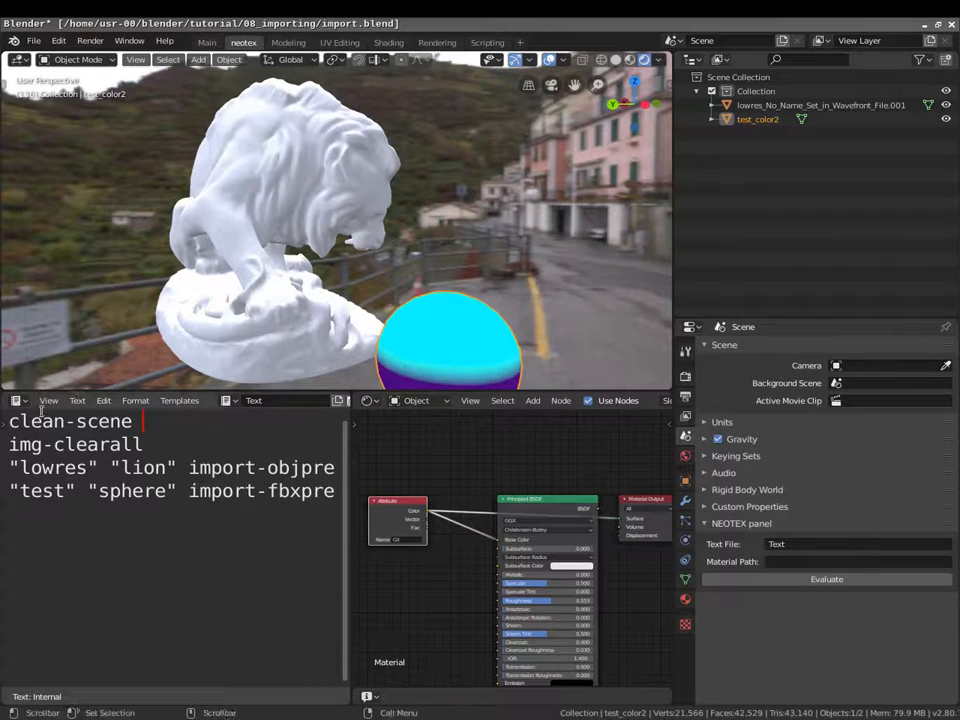
{"action": "type", "text": "#"}
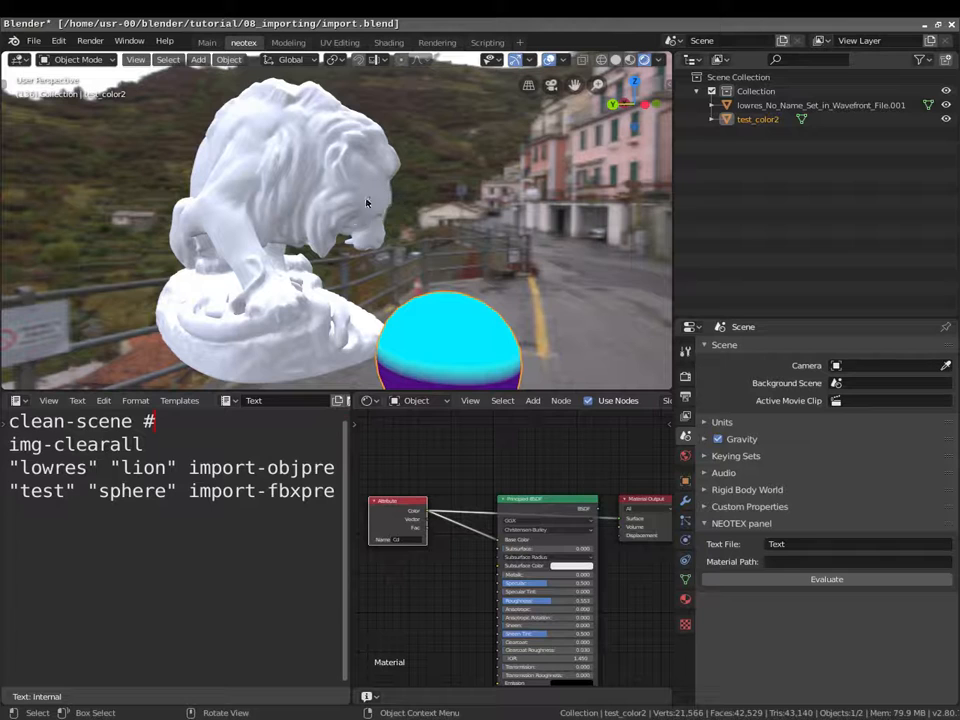
{"action": "key", "text": "ctrl+Return"}
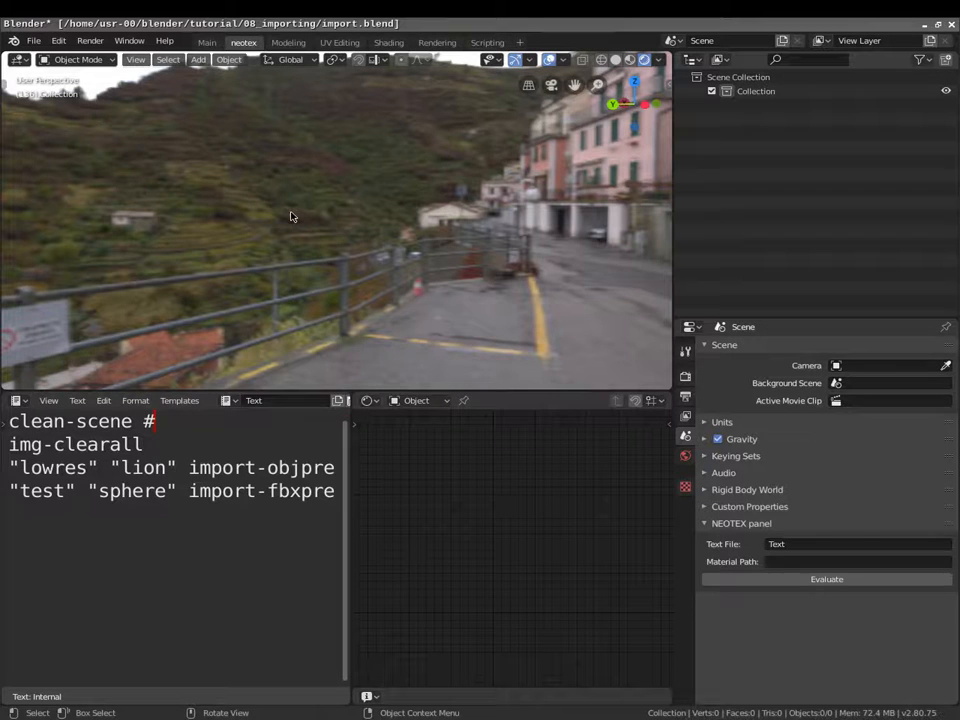
Step: Move the # marker from the clean-scene line to the end of the img-clearall line and evaluate the script
{"action": "key", "text": "BackSpace"}
{"action": "key", "text": "BackSpace"}
{"action": "left_click", "coordinate": [218, 443]}
{"action": "type", "text": "#"}
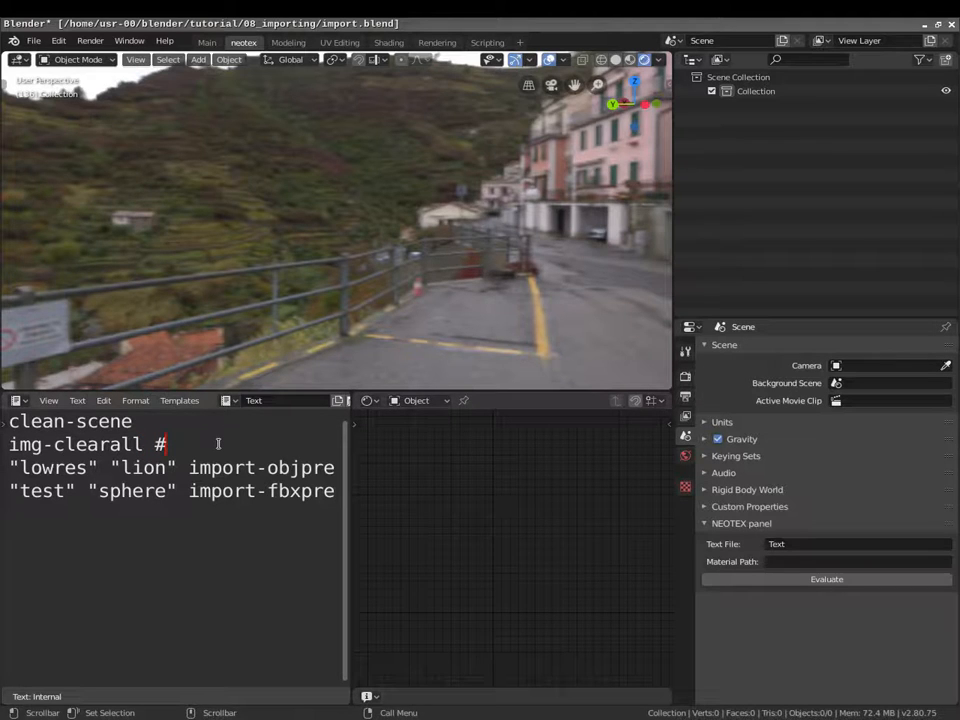
{"action": "left_click", "coordinate": [435, 402]}
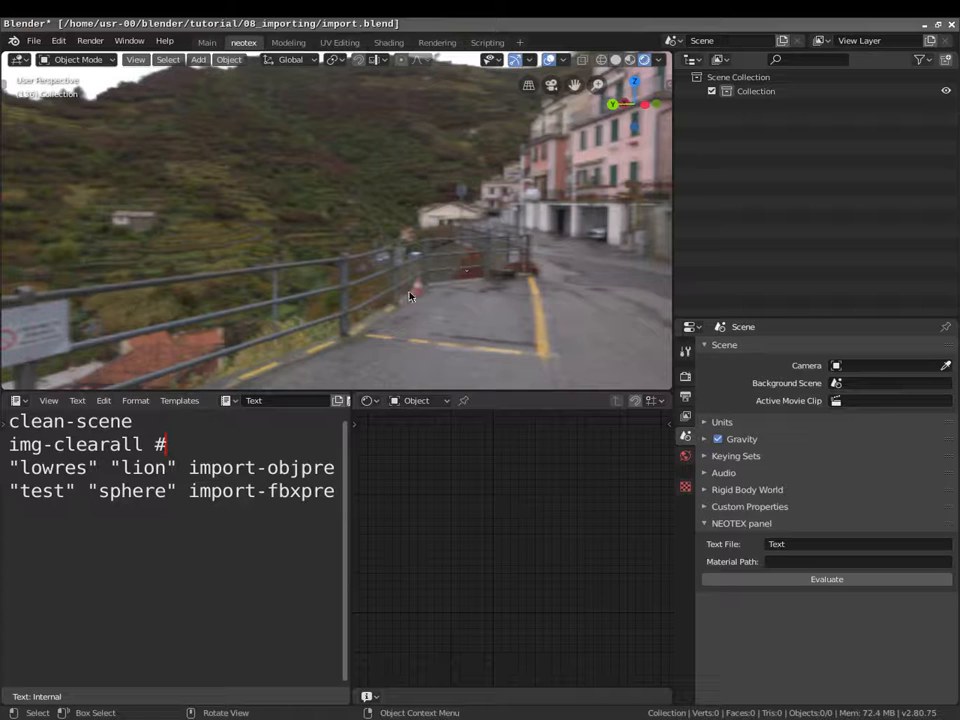
{"action": "key", "text": "ctrl+Return"}
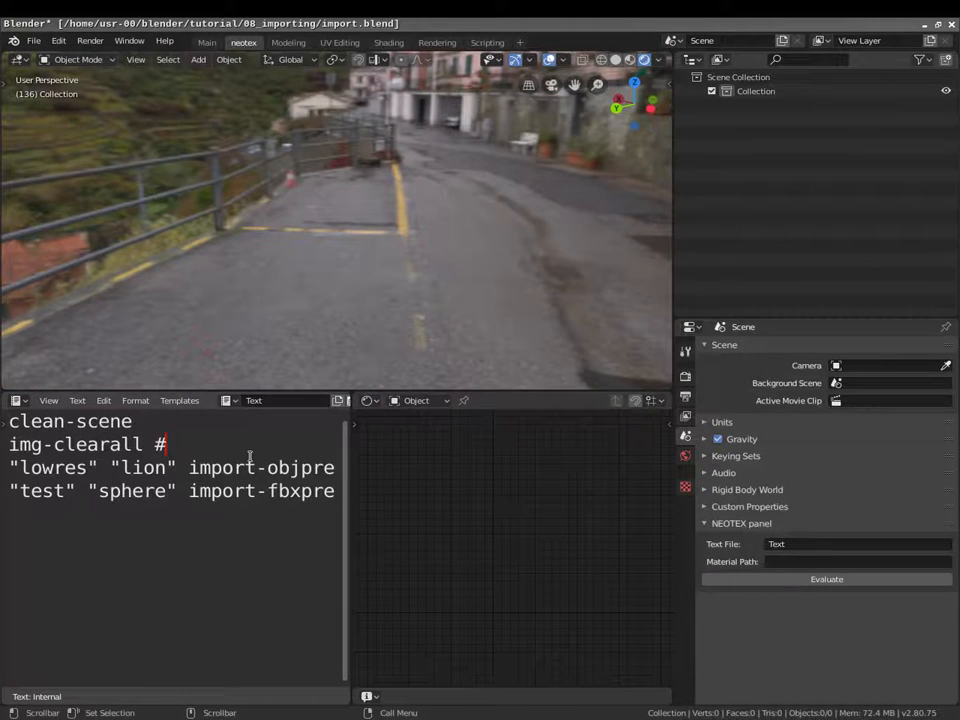
Step: Move the # marker to the end of the import-objpre line and widen the text editor
{"action": "key", "text": "BackSpace"}
{"action": "key", "text": "BackSpace"}
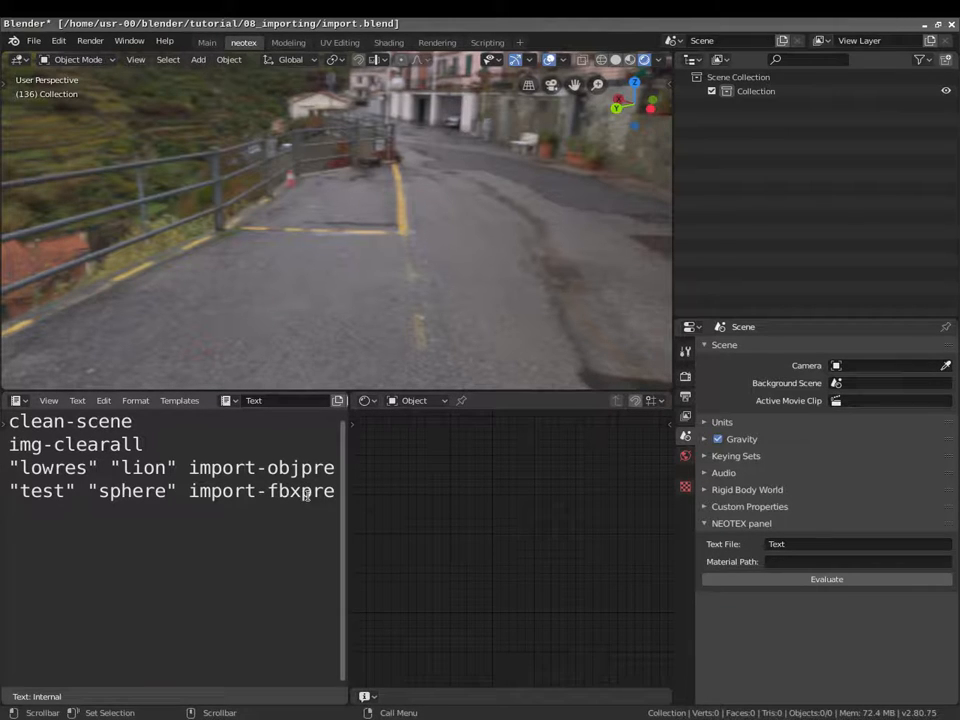
{"action": "left_click_drag", "start_coordinate": [348, 462], "coordinate": [480, 462]}
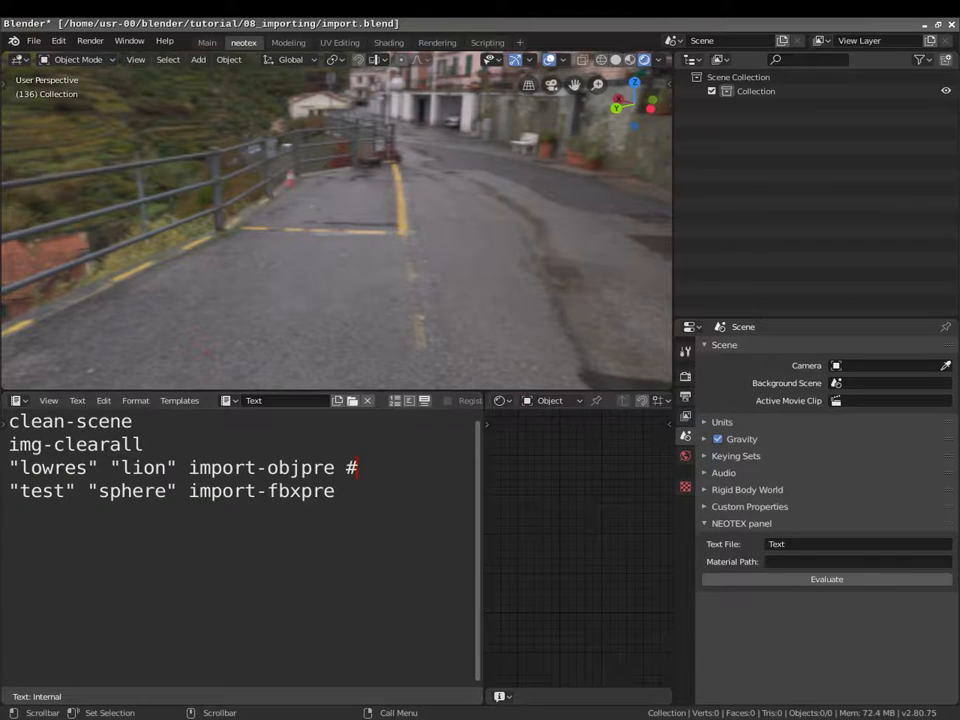
Step: Split the terminal into two panes and list the geo folder's model files with ranger in the new pane
{"action": "left_click", "coordinate": [235, 718]}
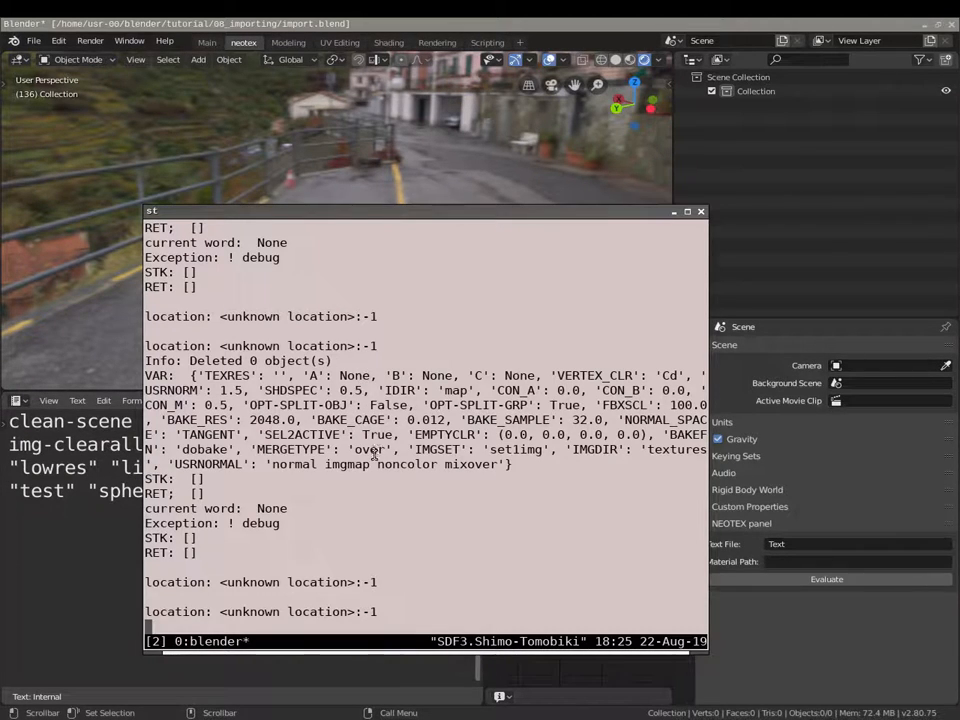
{"action": "key", "text": "ctrl+b"}
{"action": "key", "text": "quotedbl"}
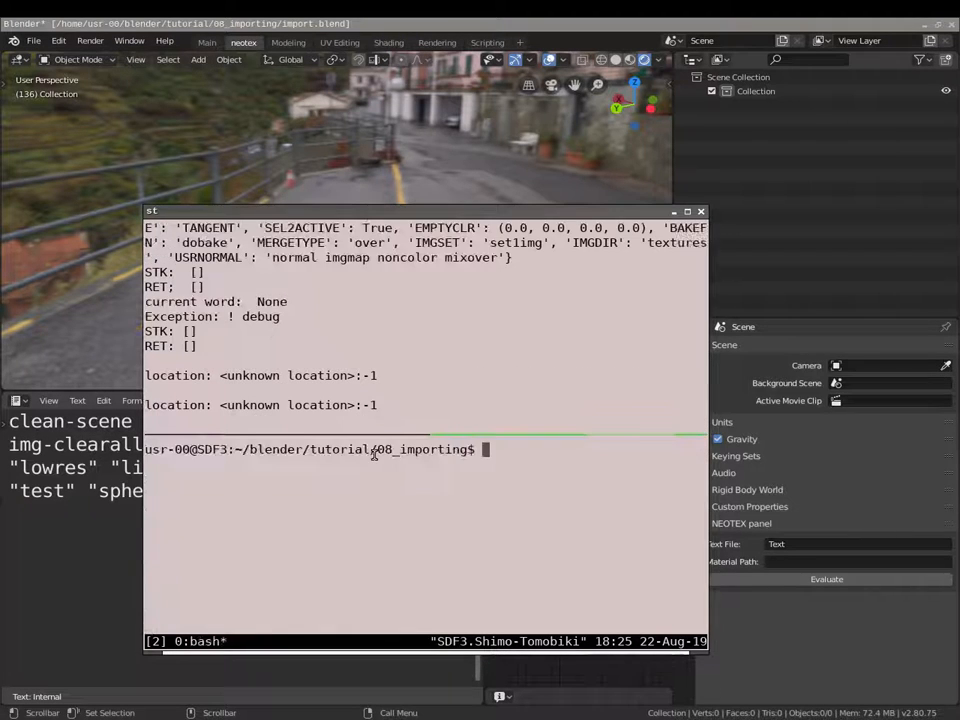
{"action": "type", "text": "ranger"}
{"action": "key", "text": "Return"}
{"action": "key", "text": "j"}
{"action": "key", "text": "k"}
{"action": "key", "text": "l"}
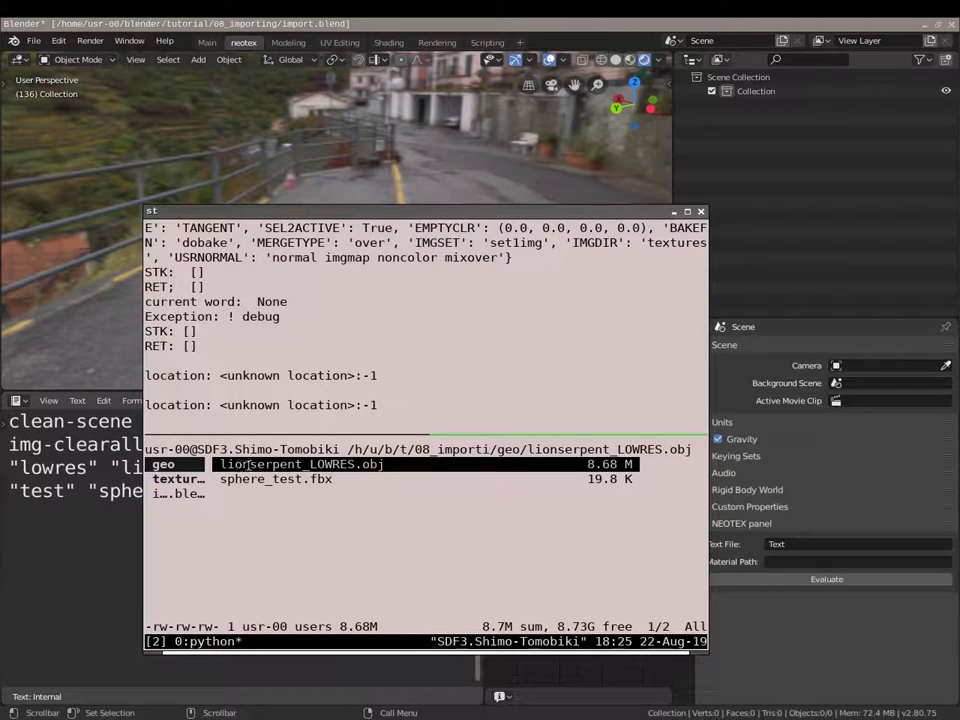
Step: Evaluate the script up to import-objpre to import the lion model, and widen the outliner to fit its object name
{"action": "left_click", "coordinate": [130, 468]}
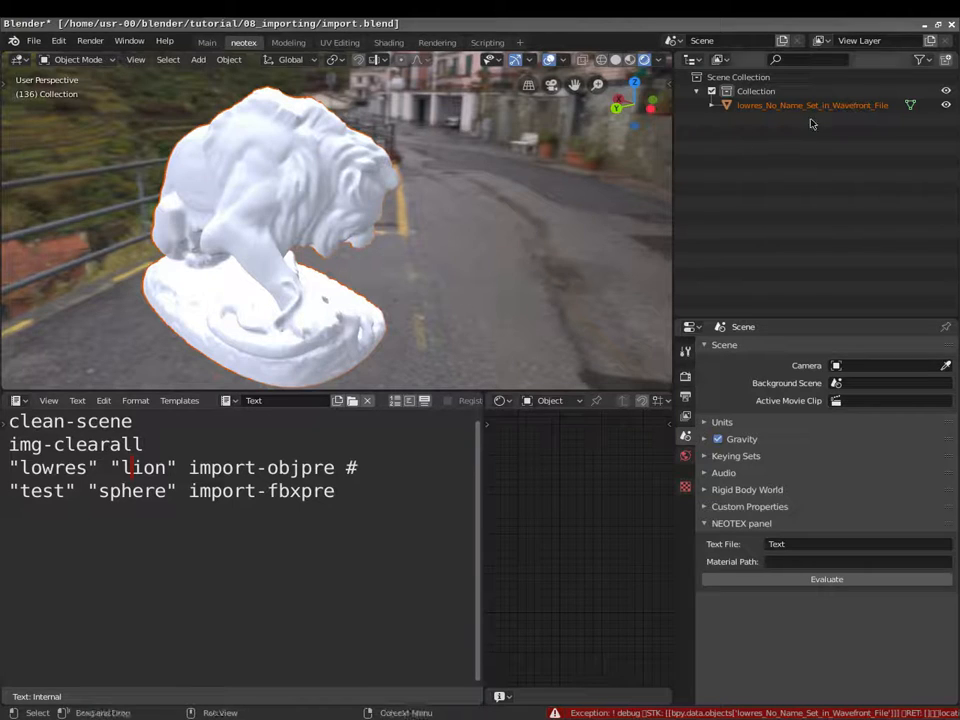
{"action": "left_click", "coordinate": [645, 121]}
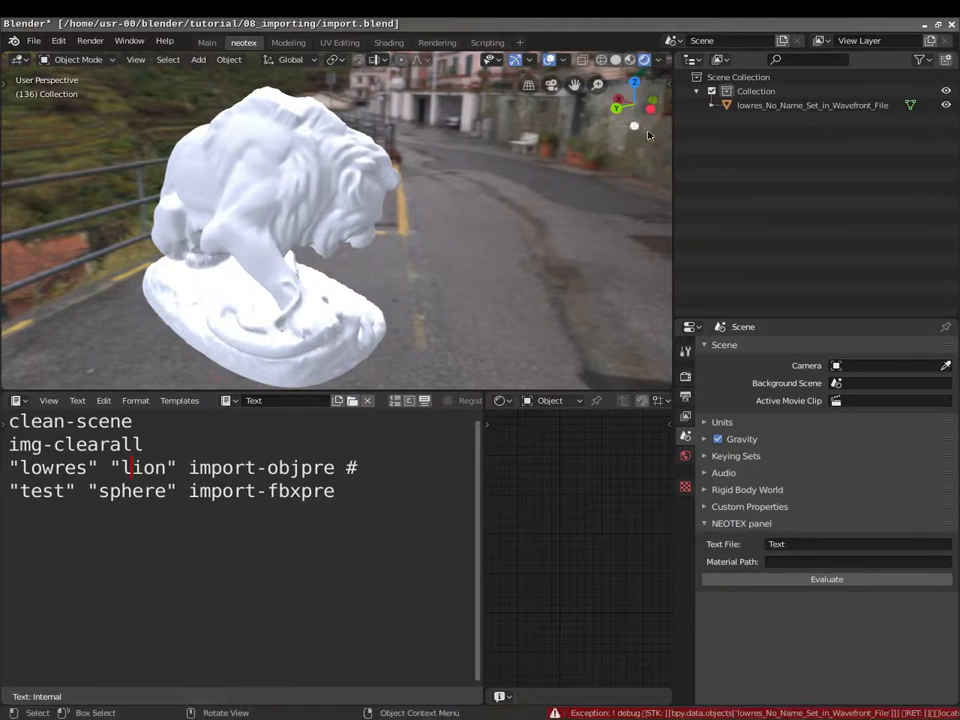
{"action": "left_click_drag", "start_coordinate": [673, 131], "coordinate": [601, 131]}
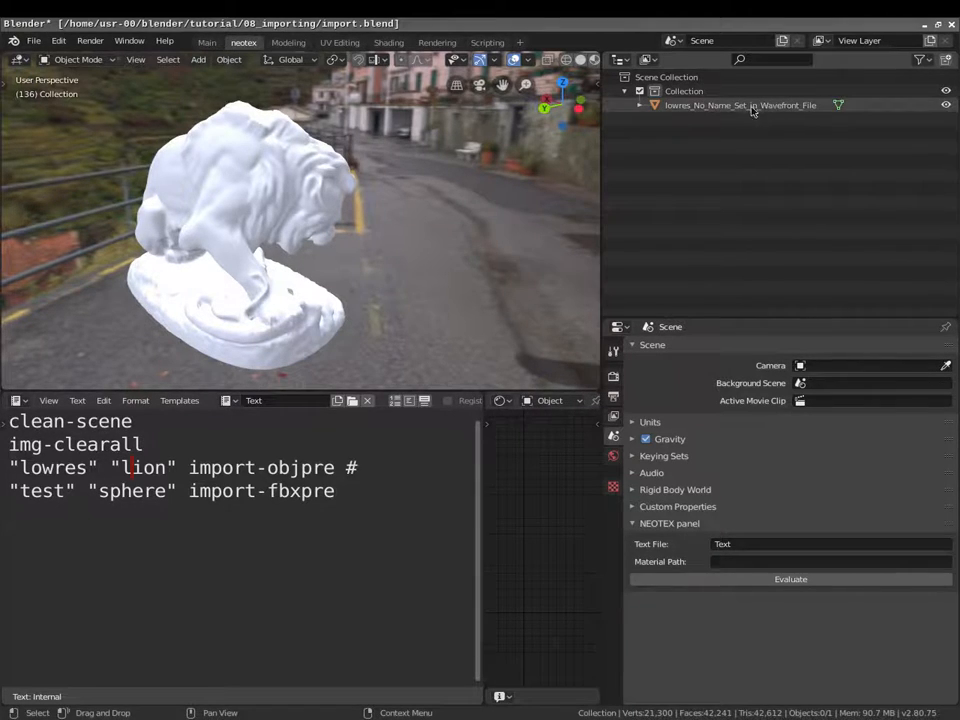
{"action": "middle_click_drag", "start_coordinate": [272, 204], "coordinate": [420, 180]}
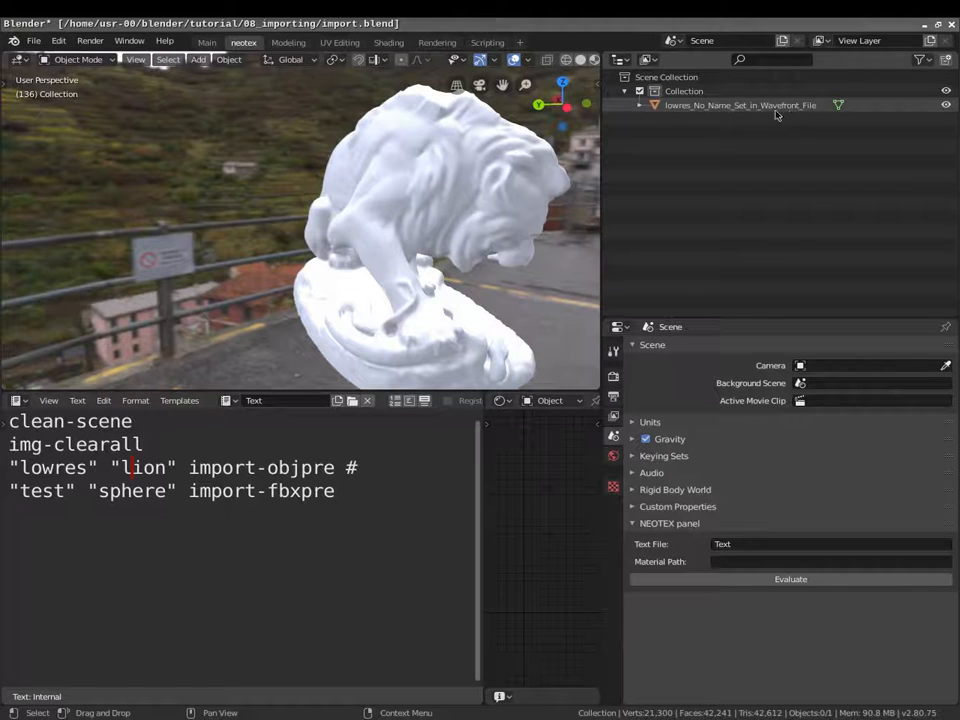
{"action": "middle_click_drag", "start_coordinate": [407, 246], "coordinate": [450, 210]}
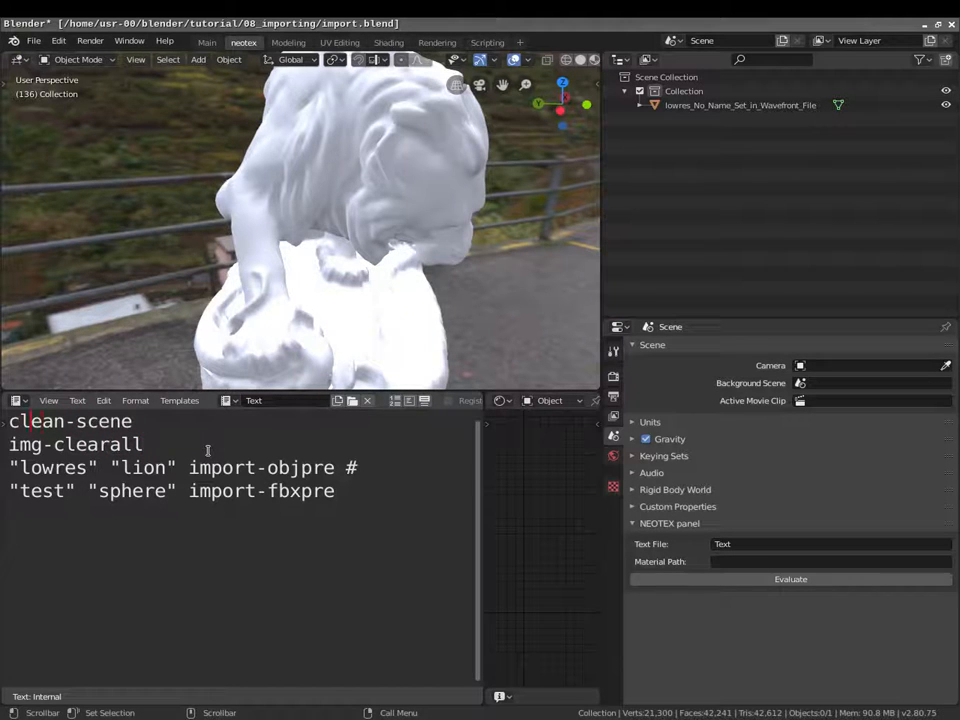
Step: Comment out the lines from clean-scene through import-objpre with #{ and }#, and evaluate the script to import the sphere FBX
{"action": "key", "text": "Return"}
{"action": "key", "text": "Up"}
{"action": "type", "text": "#{"}
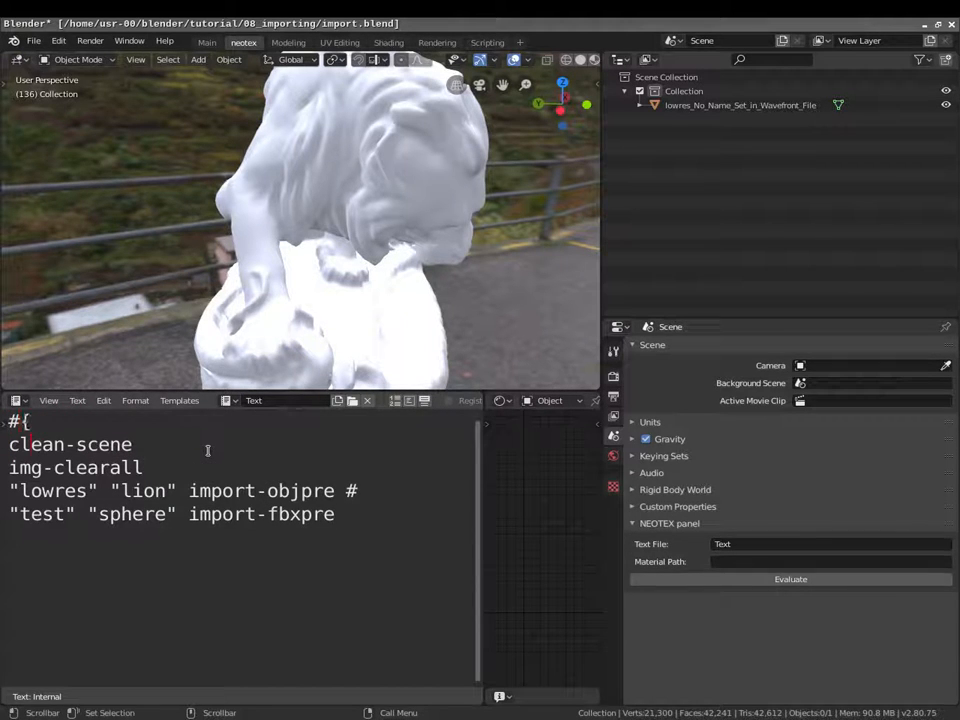
{"action": "key", "text": "Down"}
{"action": "key", "text": "Return"}
{"action": "key", "text": "Up"}
{"action": "type", "text": "}#"}
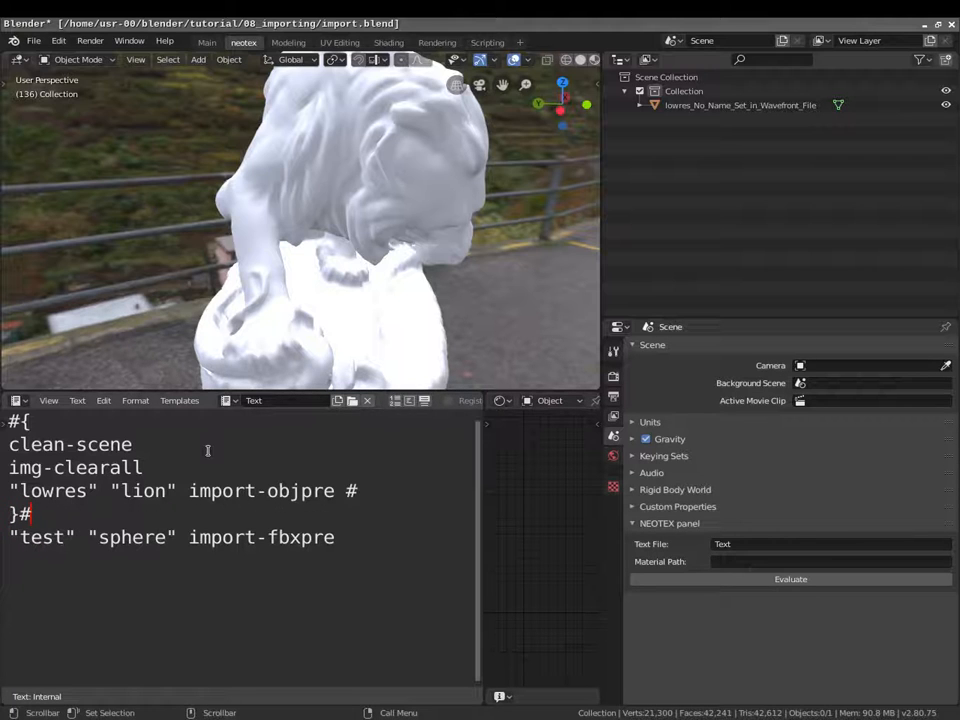
{"action": "key", "text": "alt+p"}
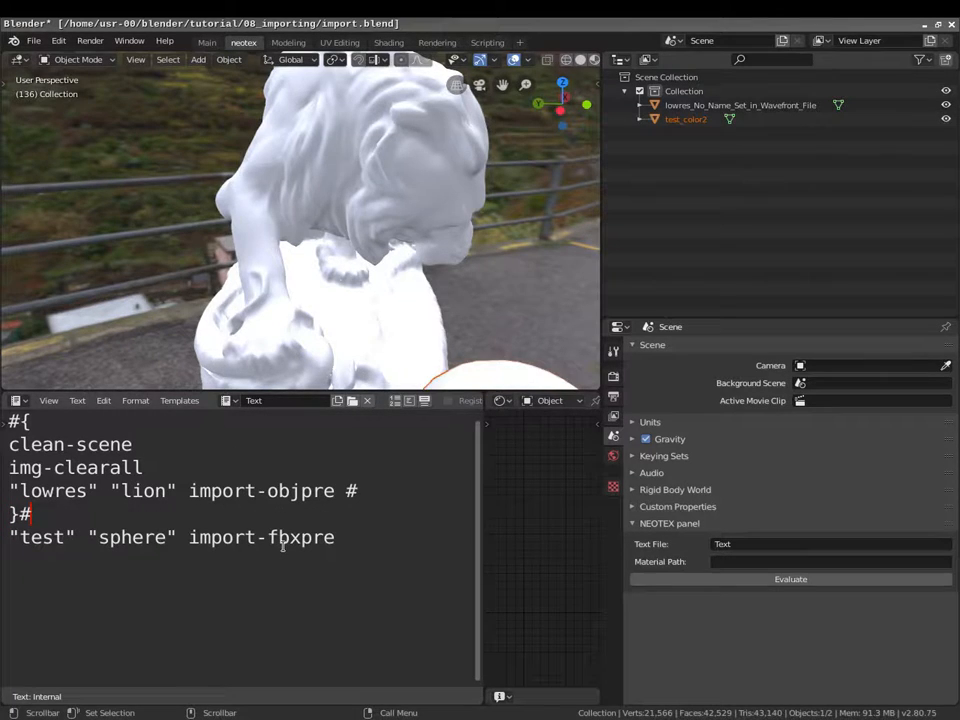
Step: Narrow the text editor to enlarge the node editor, and select the imported sphere to show its material nodes
{"action": "scroll", "coordinate": [431, 193], "scroll_direction": "down", "scroll_amount": 2}
{"action": "middle_click_drag", "start_coordinate": [467, 380], "coordinate": [448, 252], "text": "shift"}
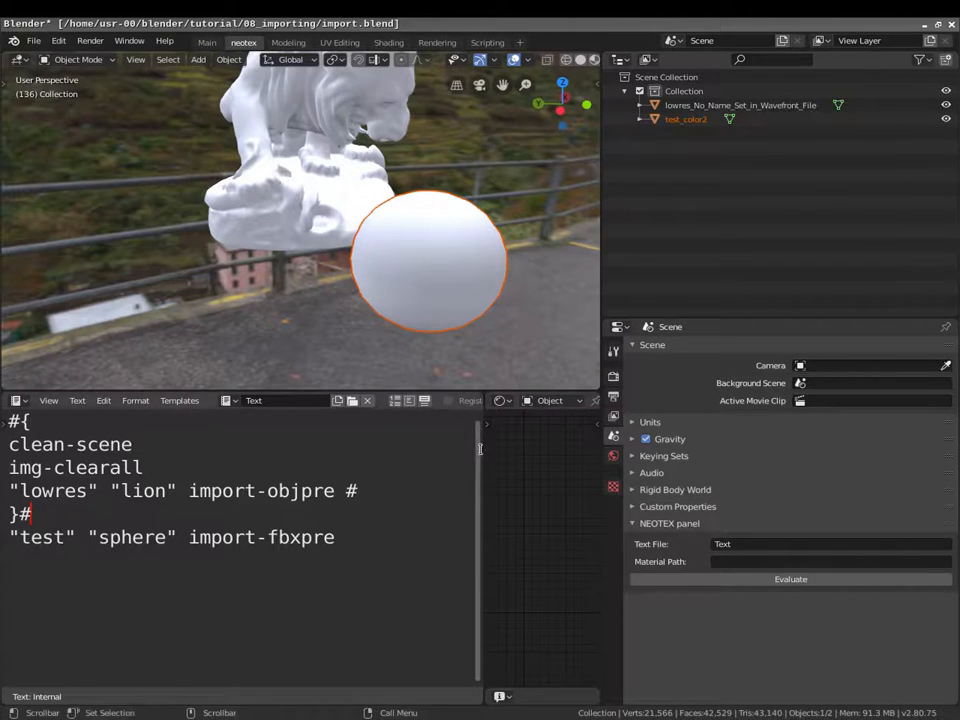
{"action": "left_click_drag", "start_coordinate": [481, 447], "coordinate": [353, 442]}
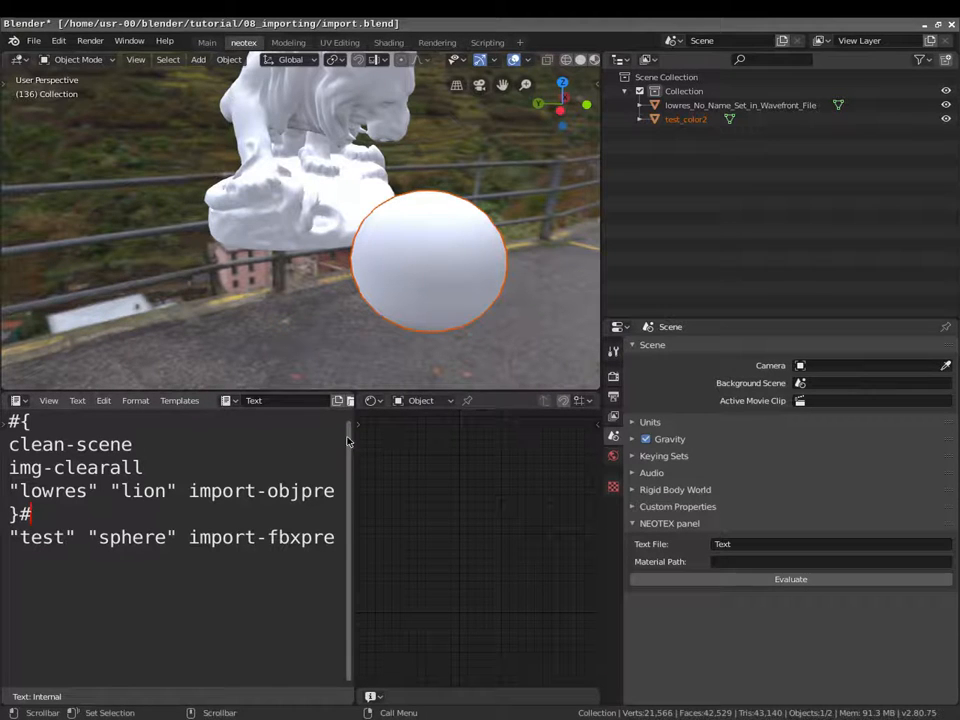
{"action": "left_click_drag", "start_coordinate": [353, 436], "coordinate": [397, 436]}
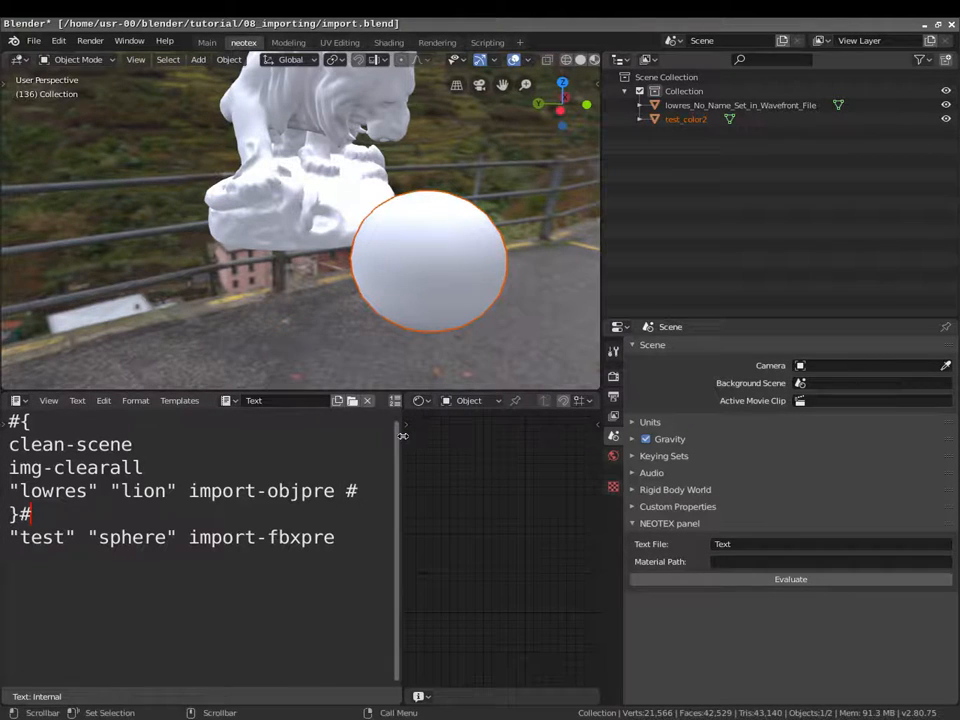
{"action": "scroll", "coordinate": [448, 312], "scroll_direction": "up", "scroll_amount": 3}
{"action": "scroll", "coordinate": [448, 312], "scroll_direction": "down", "scroll_amount": 2}
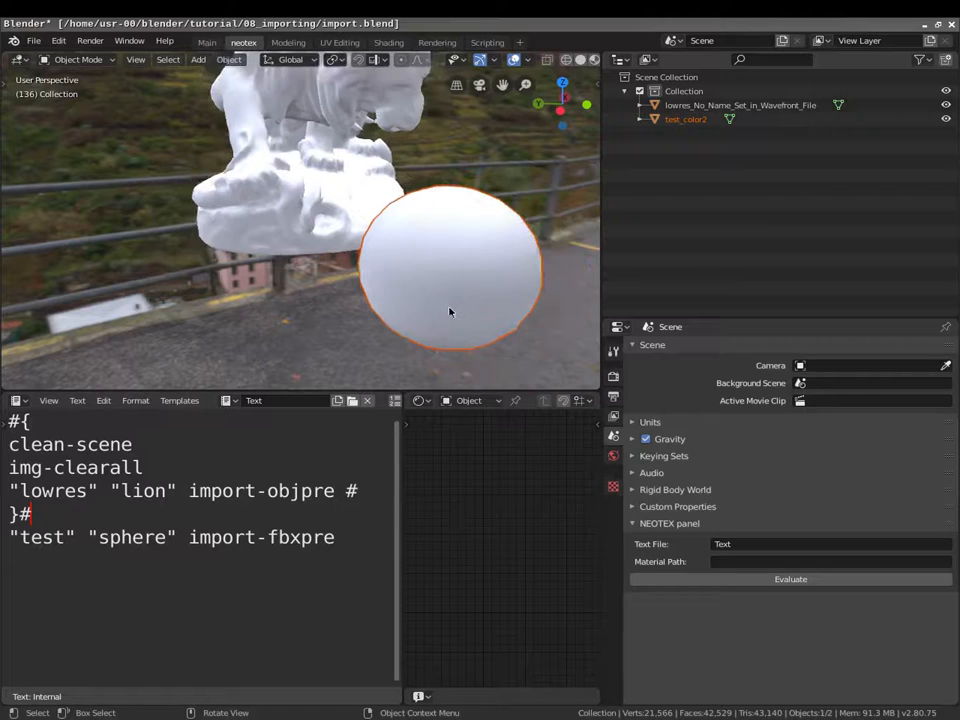
{"action": "middle_click_drag", "start_coordinate": [465, 315], "coordinate": [387, 269], "text": "shift"}
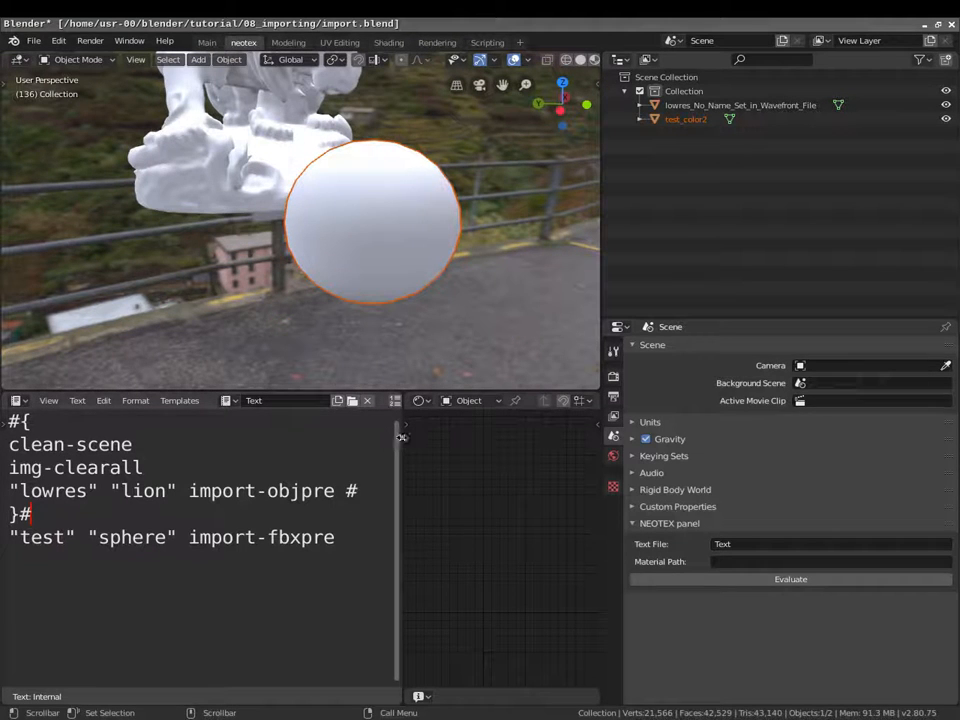
{"action": "left_click_drag", "start_coordinate": [398, 430], "coordinate": [270, 430]}
{"action": "left_click", "coordinate": [349, 253]}
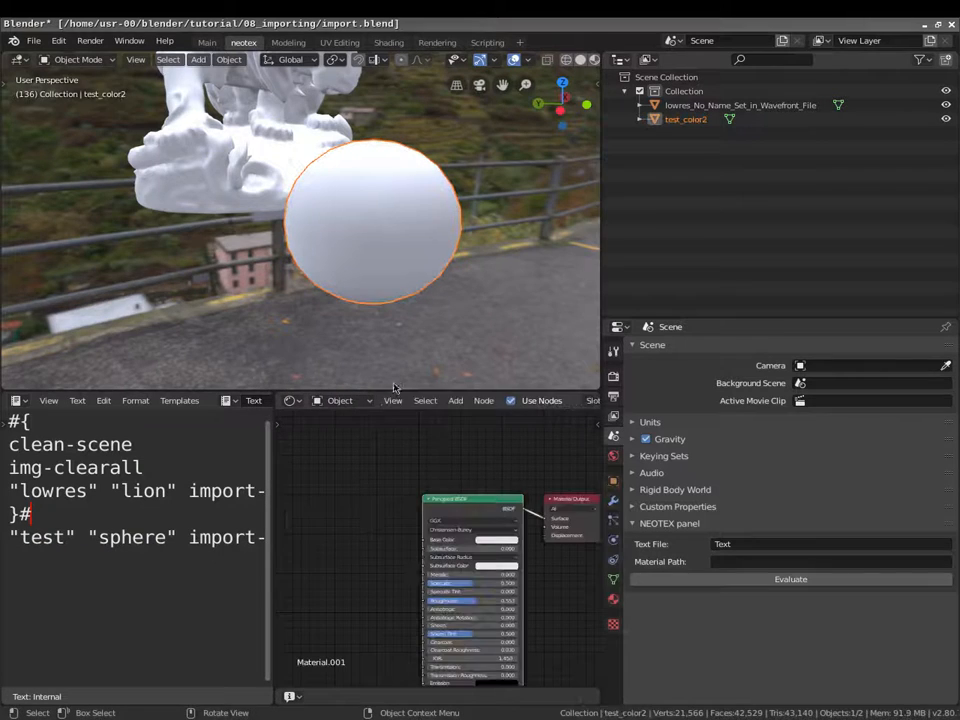
{"action": "scroll", "coordinate": [393, 573], "scroll_direction": "down", "scroll_amount": 9}
{"action": "middle_click_drag", "start_coordinate": [420, 507], "coordinate": [398, 530]}
{"action": "scroll", "coordinate": [448, 484], "scroll_direction": "up", "scroll_amount": 5}
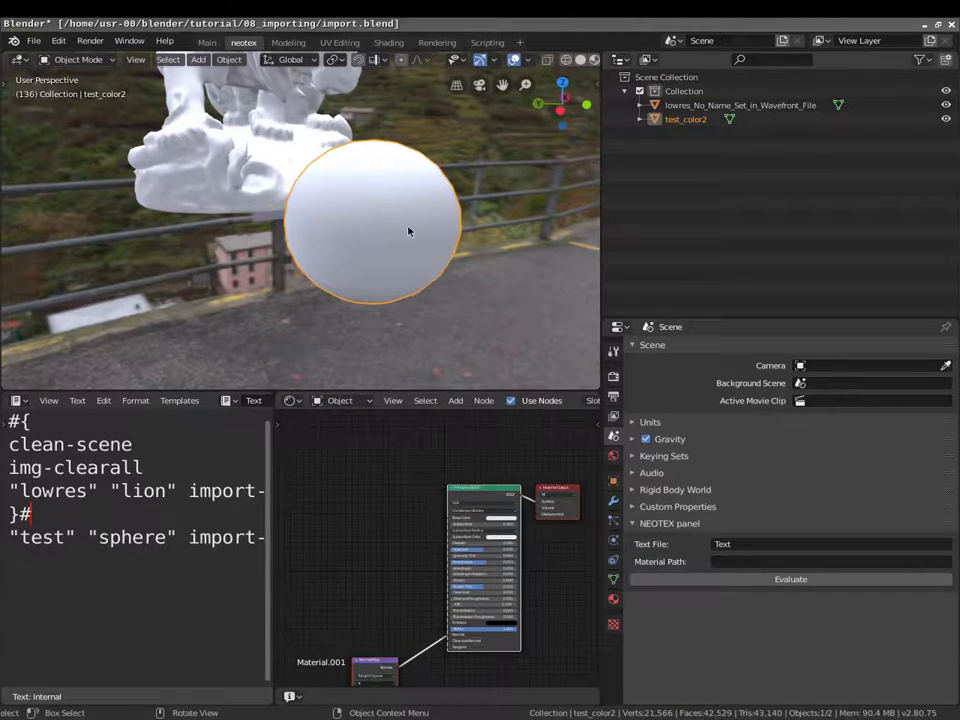
Step: Add an Attribute node for the Cd vertex colors to the sphere's material, placed beside the Principled BSDF node
{"action": "left_click", "coordinate": [455, 401]}
{"action": "mouse_move", "coordinate": [475, 437]}
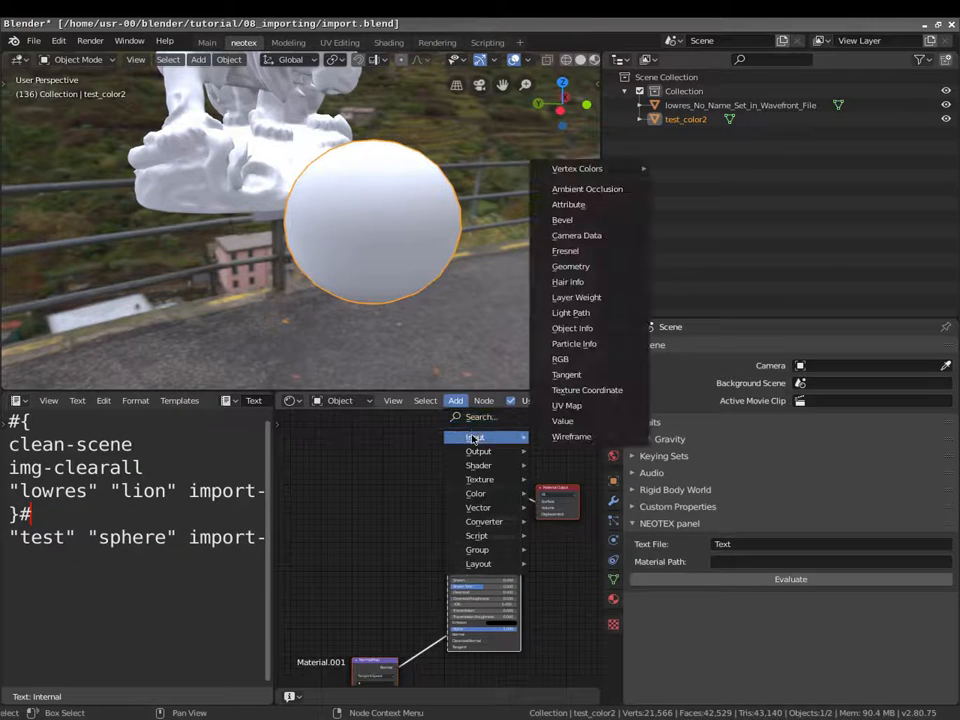
{"action": "mouse_move", "coordinate": [571, 165]}
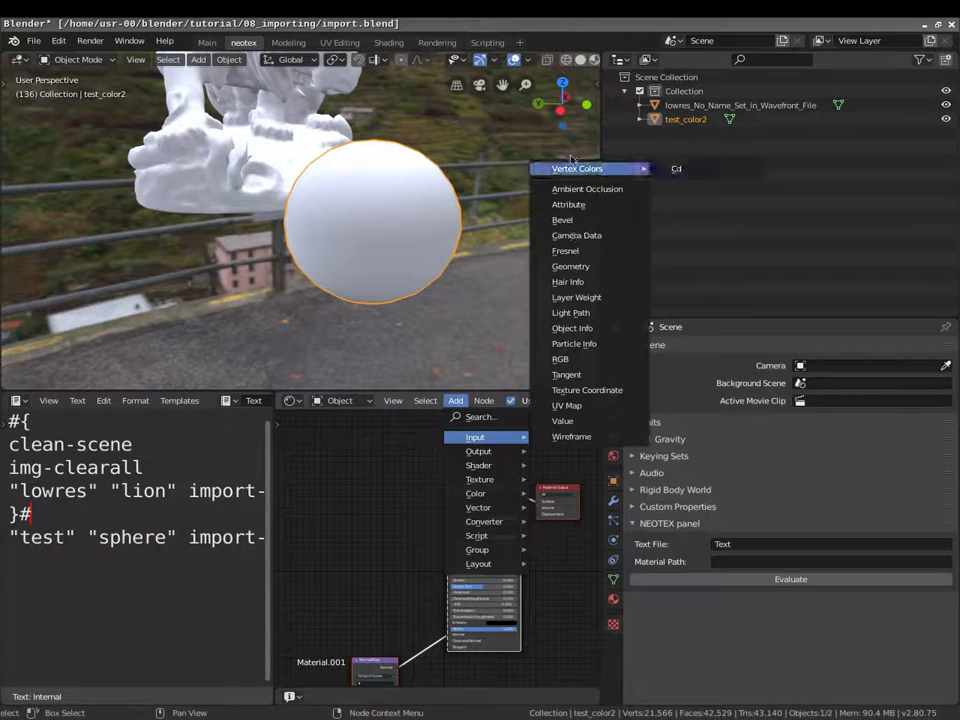
{"action": "left_click", "coordinate": [672, 168]}
{"action": "left_click", "coordinate": [339, 479]}
Step: Connect the Attribute node's Color output to the Surface input of the Material Output node
{"action": "scroll", "coordinate": [375, 506], "scroll_direction": "up", "scroll_amount": 4}
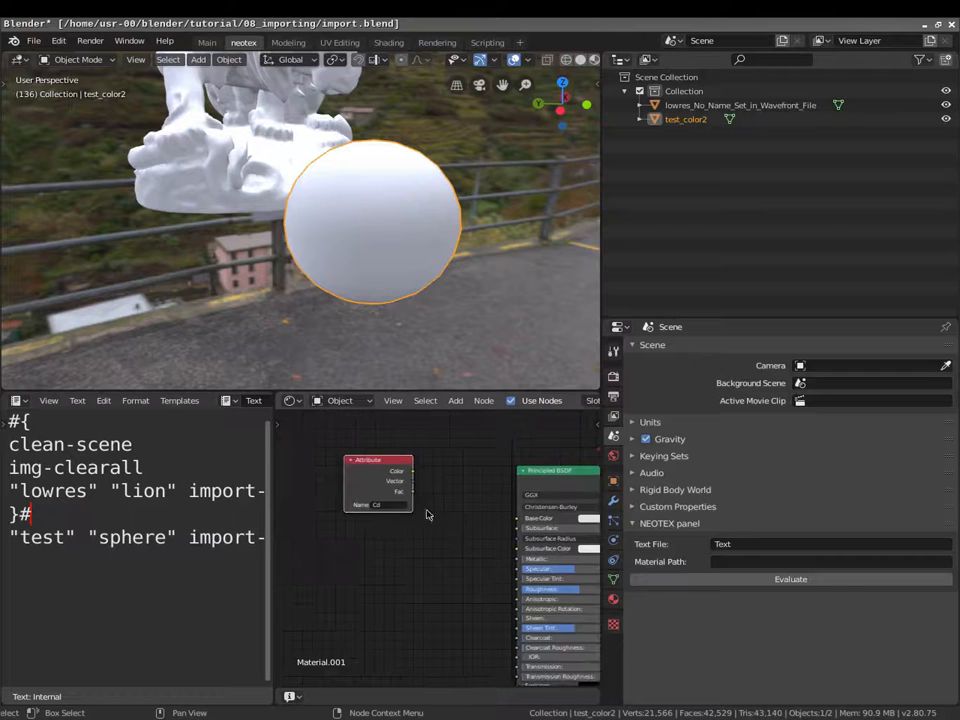
{"action": "scroll", "coordinate": [416, 505], "scroll_direction": "down", "scroll_amount": 5}
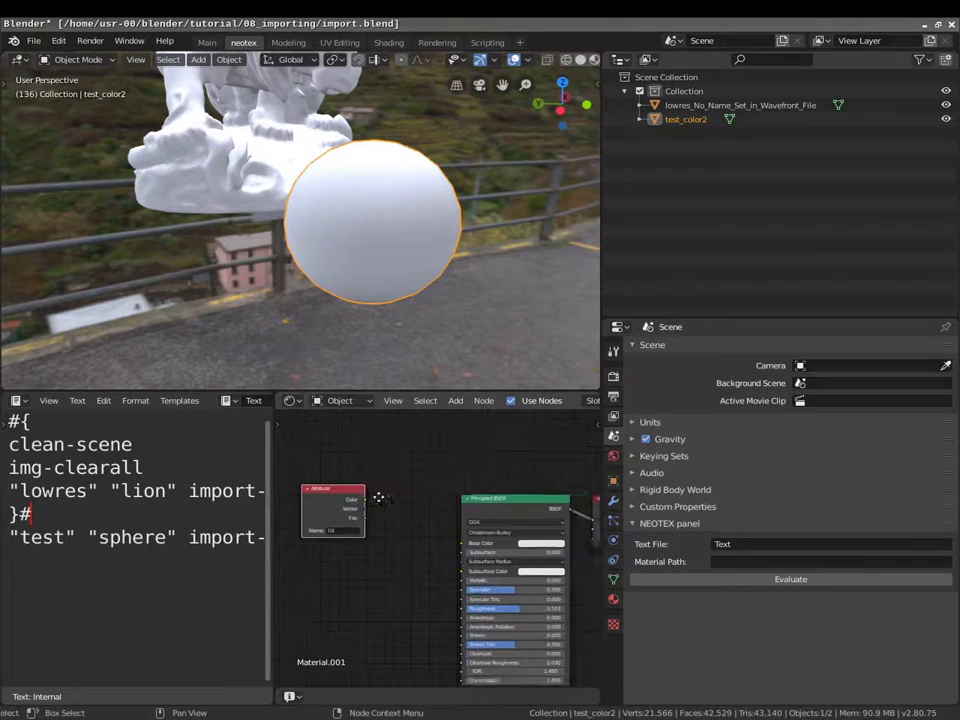
{"action": "left_click_drag", "start_coordinate": [336, 509], "coordinate": [567, 528]}
Step: Examine the vertex colors on the imported sphere and compare it with the lion model from several angles
{"action": "middle_click_drag", "start_coordinate": [399, 214], "coordinate": [416, 261]}
{"action": "scroll", "coordinate": [439, 268], "scroll_direction": "down", "scroll_amount": 3}
{"action": "scroll", "coordinate": [409, 216], "scroll_direction": "up", "scroll_amount": 3}
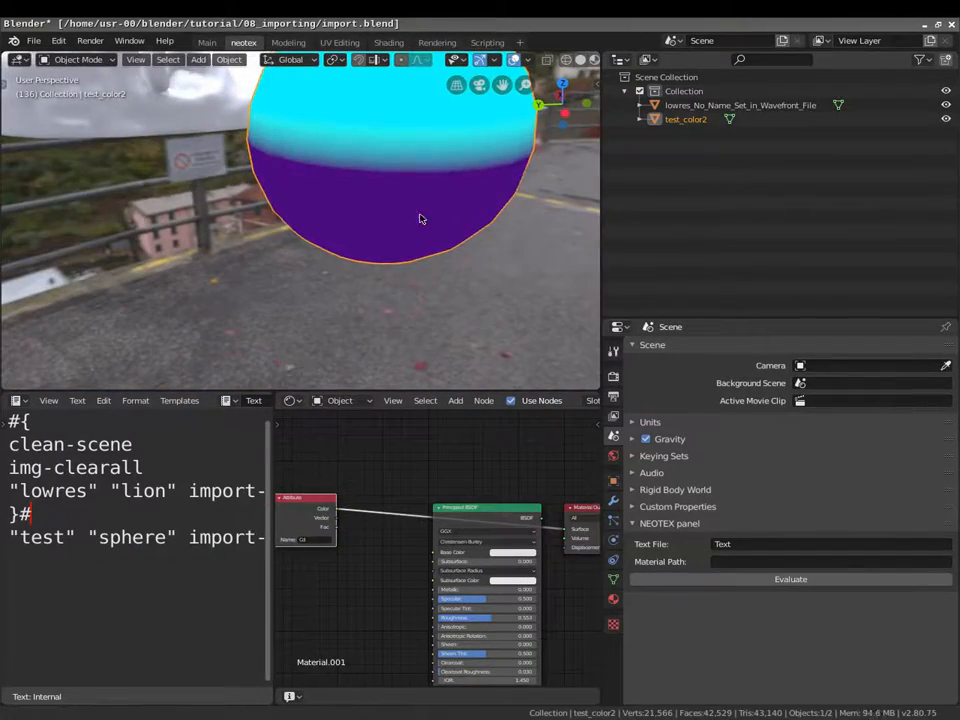
{"action": "middle_click_drag", "start_coordinate": [411, 206], "coordinate": [401, 298], "text": "shift"}
{"action": "scroll", "coordinate": [401, 298], "scroll_direction": "down", "scroll_amount": 4}
{"action": "middle_click_drag", "start_coordinate": [215, 138], "coordinate": [259, 216]}
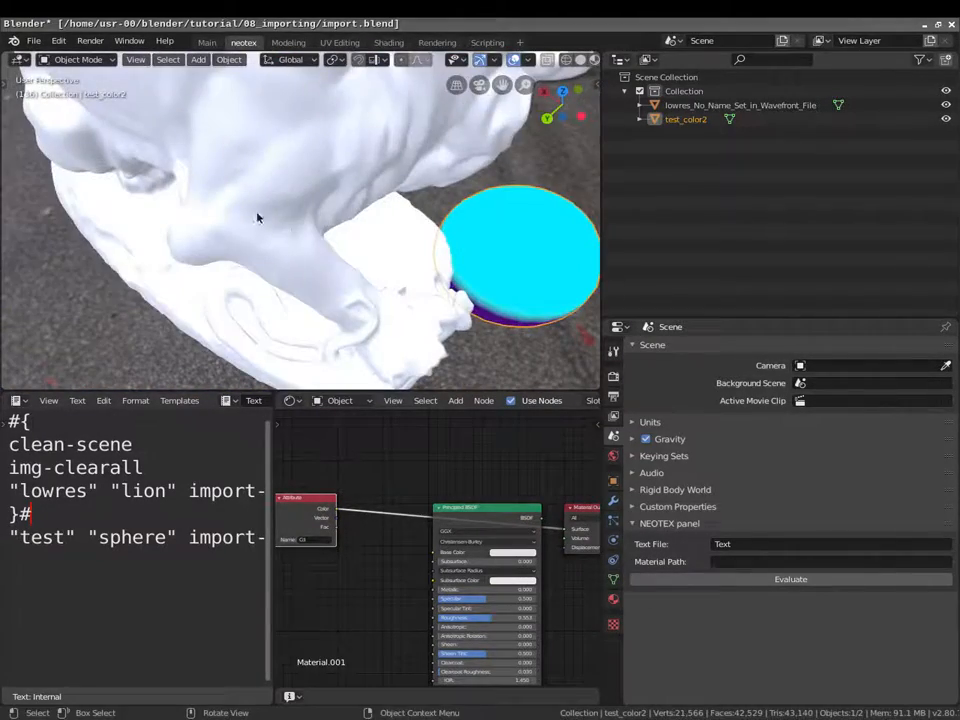
{"action": "scroll", "coordinate": [326, 240], "scroll_direction": "down", "scroll_amount": 5}
{"action": "middle_click_drag", "start_coordinate": [326, 240], "coordinate": [323, 148]}
{"action": "scroll", "coordinate": [381, 263], "scroll_direction": "up", "scroll_amount": 3}
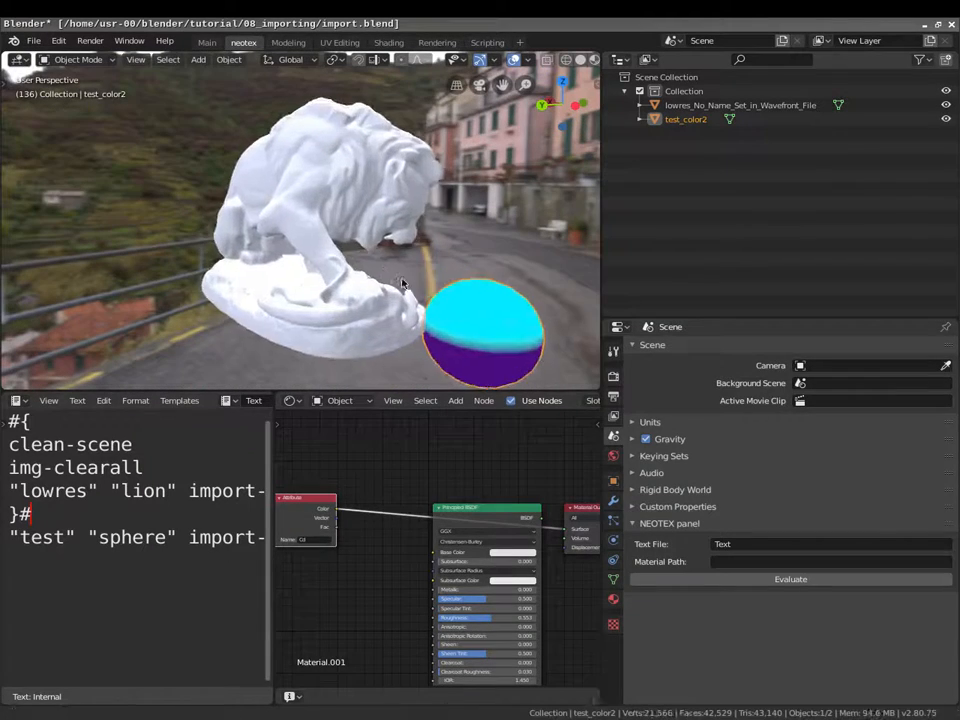
{"action": "middle_click_drag", "start_coordinate": [412, 296], "coordinate": [325, 251], "text": "shift"}
{"action": "scroll", "coordinate": [392, 264], "scroll_direction": "up", "scroll_amount": 3}
{"action": "scroll", "coordinate": [392, 264], "scroll_direction": "down", "scroll_amount": 3}
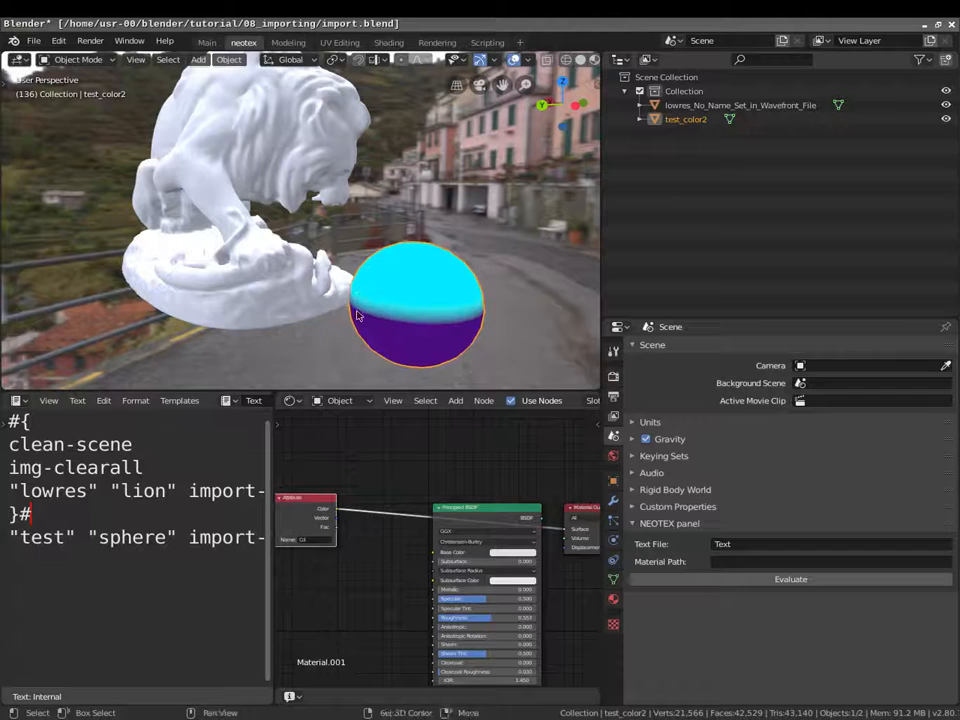
{"action": "middle_click_drag", "start_coordinate": [380, 304], "coordinate": [381, 285]}
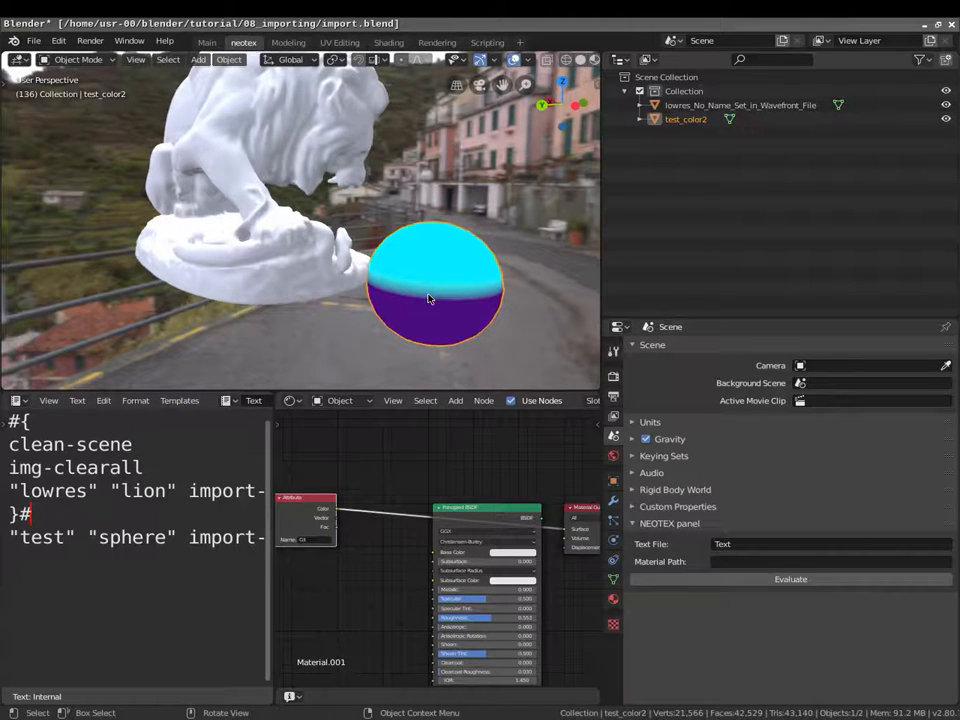
{"action": "middle_click_drag", "start_coordinate": [435, 311], "coordinate": [421, 310]}
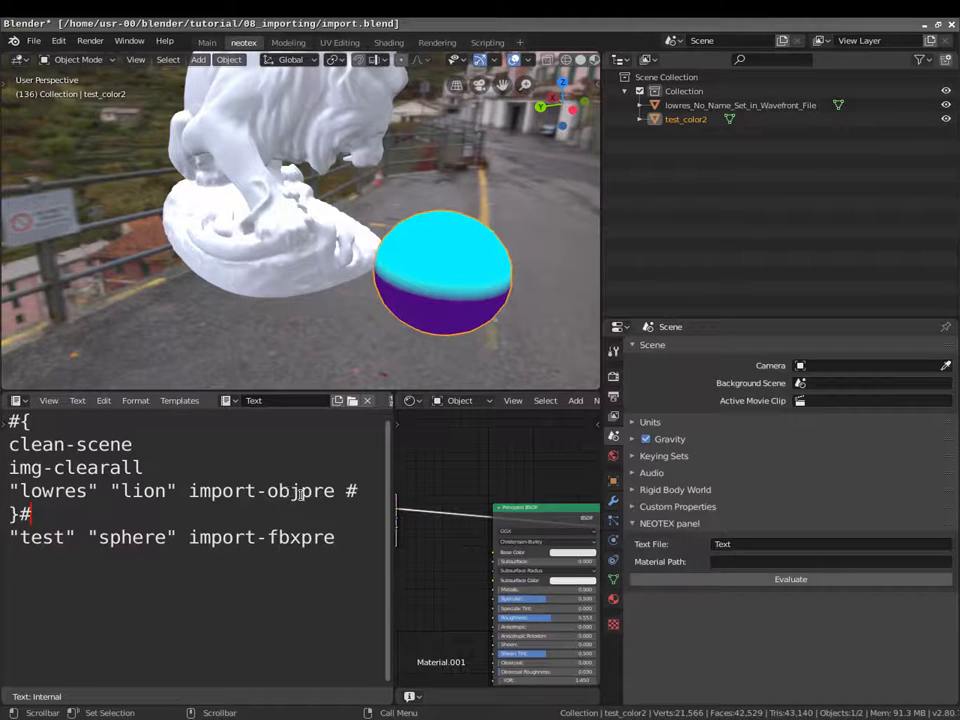
Step: Examine the imported lion model from its side and front, both as a whole and up close
{"action": "middle_click_drag", "start_coordinate": [379, 315], "coordinate": [460, 254]}
{"action": "scroll", "coordinate": [240, 210], "scroll_direction": "down", "scroll_amount": 1}
{"action": "middle_click_drag", "start_coordinate": [240, 210], "coordinate": [455, 215]}
{"action": "scroll", "coordinate": [342, 214], "scroll_direction": "down", "scroll_amount": 4}
{"action": "middle_click_drag", "start_coordinate": [281, 214], "coordinate": [155, 219], "text": "shift"}
{"action": "scroll", "coordinate": [339, 223], "scroll_direction": "up", "scroll_amount": 3}
{"action": "middle_click_drag", "start_coordinate": [373, 215], "coordinate": [302, 253], "text": "shift"}
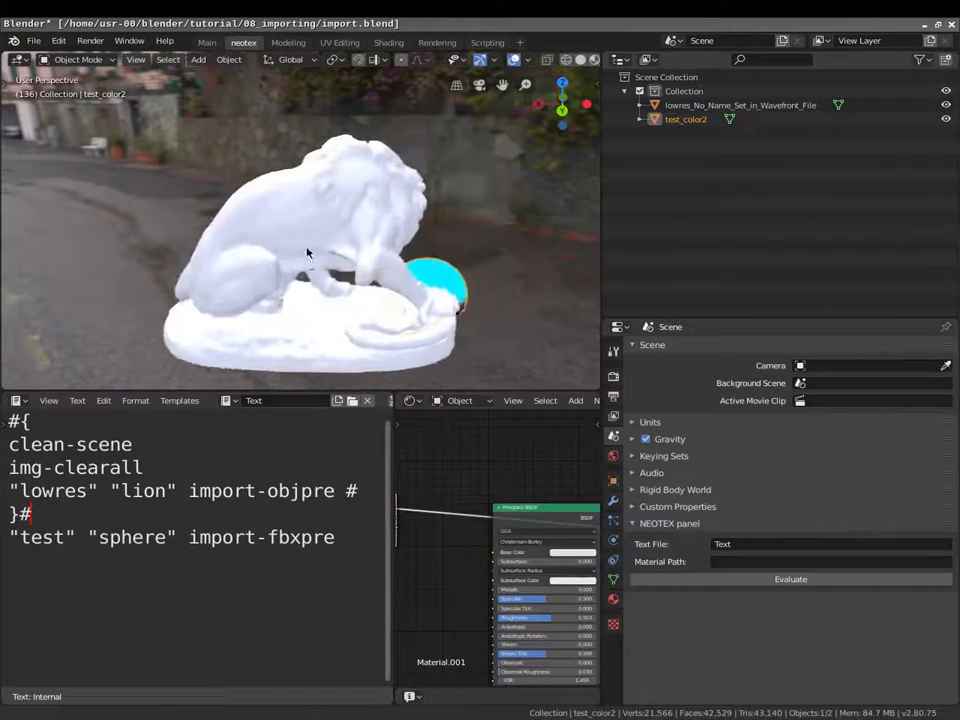
{"action": "scroll", "coordinate": [302, 253], "scroll_direction": "up", "scroll_amount": 3}
{"action": "middle_click_drag", "start_coordinate": [386, 261], "coordinate": [366, 219]}
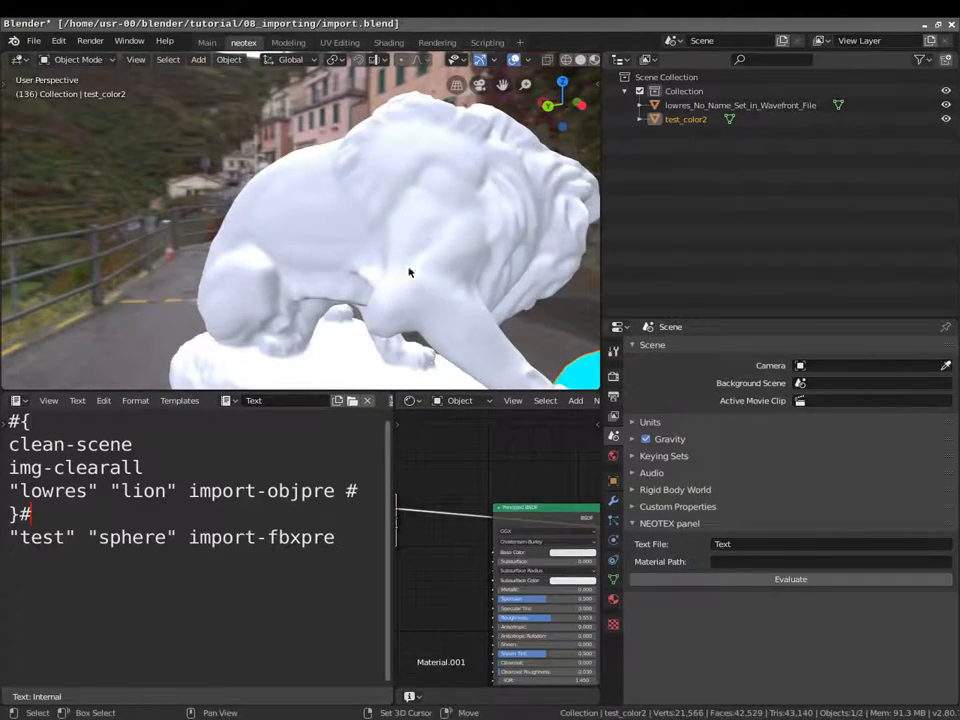
{"action": "middle_click_drag", "start_coordinate": [435, 281], "coordinate": [333, 225]}
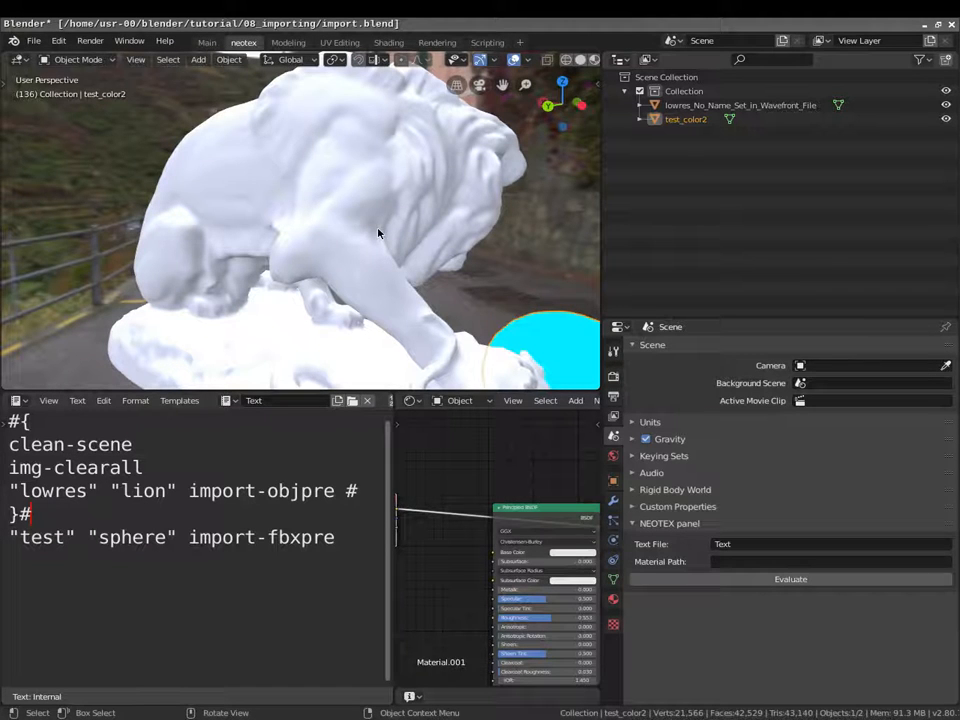
{"action": "middle_click_drag", "start_coordinate": [378, 233], "coordinate": [400, 304]}
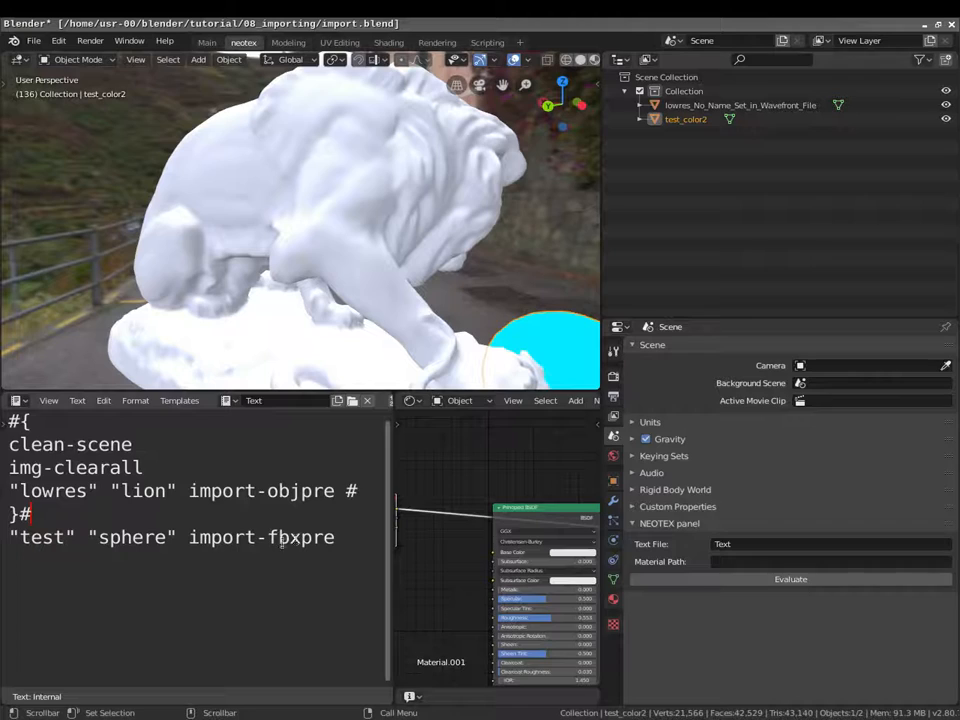
Step: Examine the colored sphere up close, and view it together with the lion model
{"action": "middle_click_drag", "start_coordinate": [330, 300], "coordinate": [414, 264]}
{"action": "middle_click_drag", "start_coordinate": [427, 316], "coordinate": [325, 302], "text": "shift"}
{"action": "scroll", "coordinate": [388, 294], "scroll_direction": "up", "scroll_amount": 2}
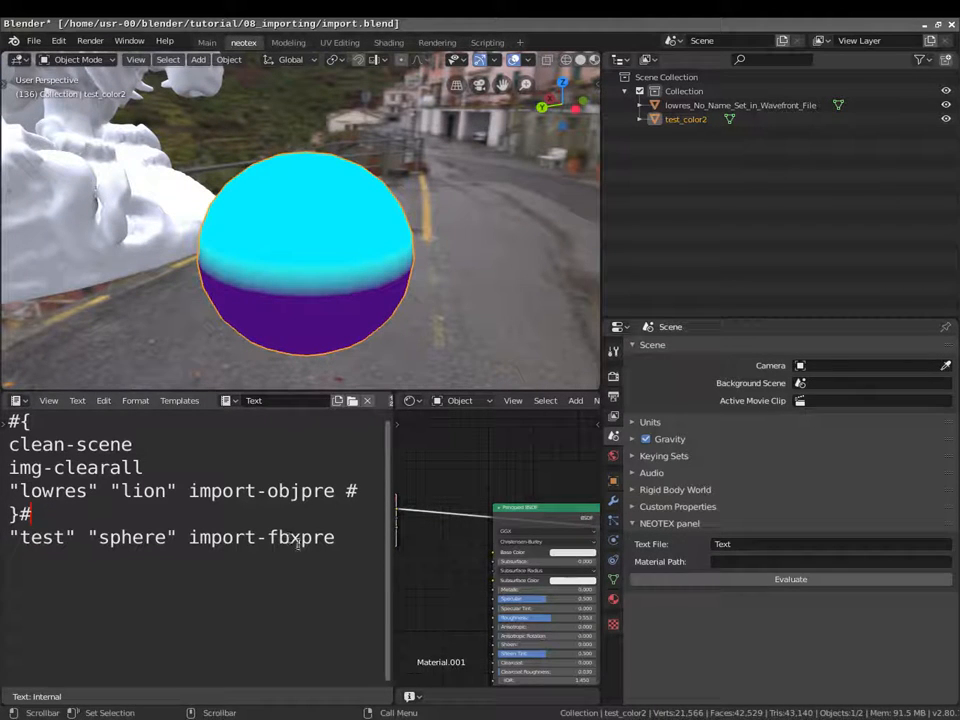
{"action": "middle_click_drag", "start_coordinate": [281, 287], "coordinate": [345, 251]}
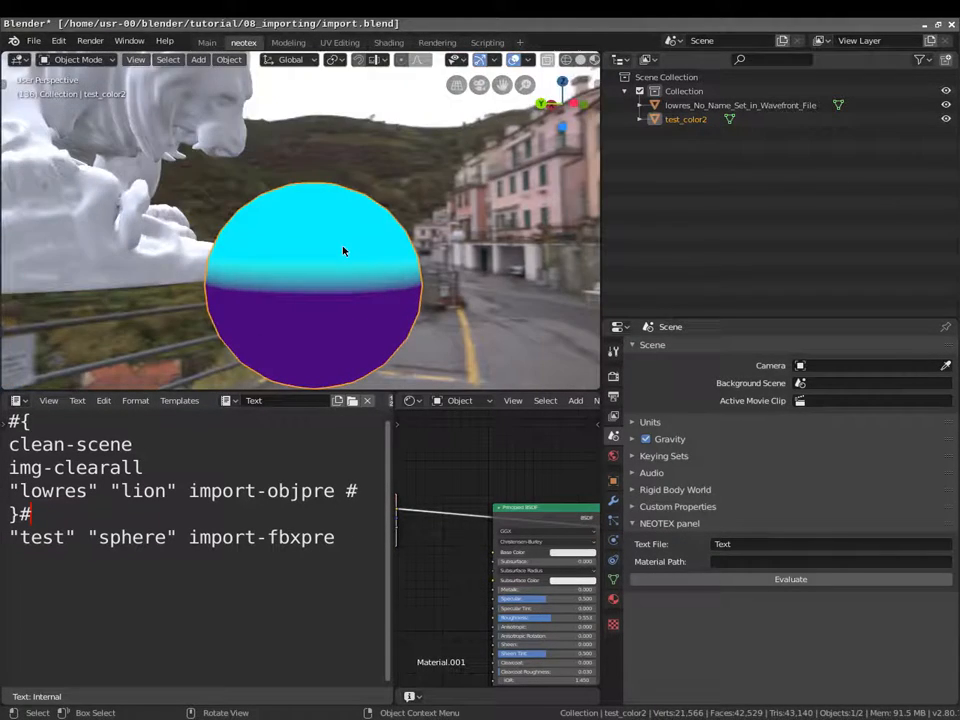
{"action": "scroll", "coordinate": [343, 251], "scroll_direction": "down", "scroll_amount": 2}
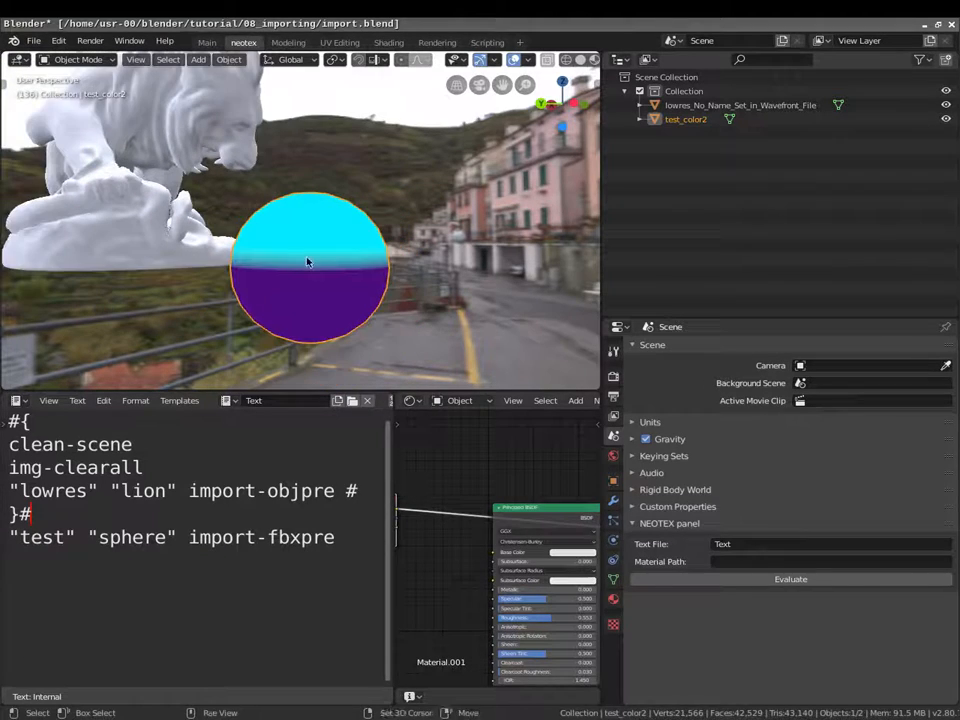
{"action": "middle_click_drag", "start_coordinate": [308, 261], "coordinate": [317, 236], "text": "shift"}
{"action": "scroll", "coordinate": [318, 237], "scroll_direction": "up", "scroll_amount": 3}
{"action": "middle_click_drag", "start_coordinate": [281, 289], "coordinate": [330, 260]}
{"action": "middle_click_drag", "start_coordinate": [330, 235], "coordinate": [403, 298], "text": "shift"}
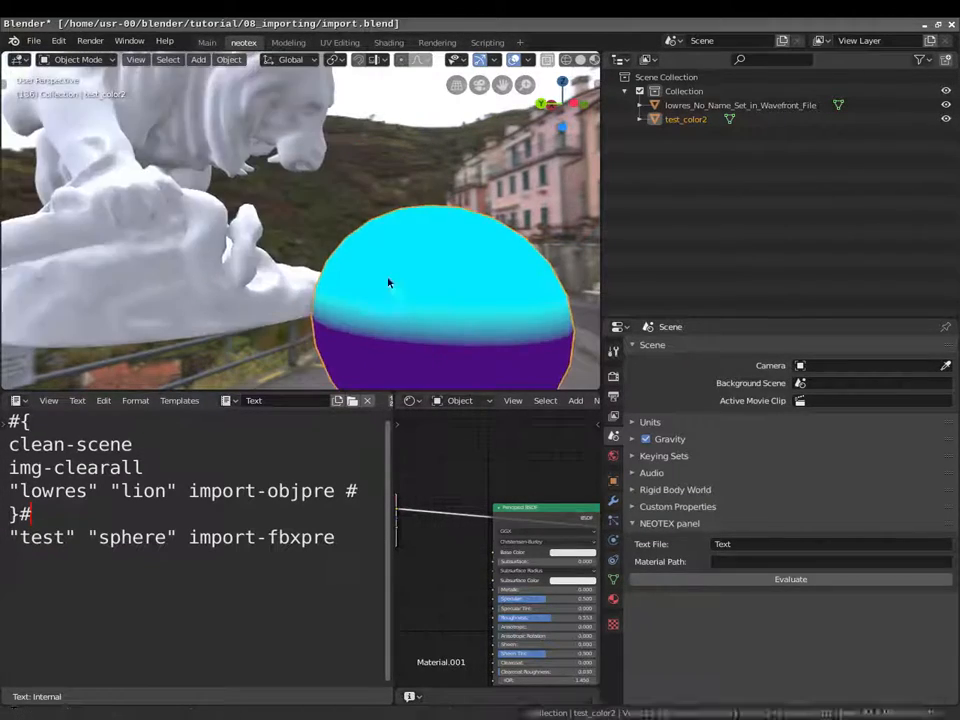
{"action": "scroll", "coordinate": [403, 298], "scroll_direction": "down", "scroll_amount": 3}
{"action": "middle_click_drag", "start_coordinate": [310, 215], "coordinate": [365, 280]}
{"action": "middle_click_drag", "start_coordinate": [325, 265], "coordinate": [321, 197], "text": "shift"}
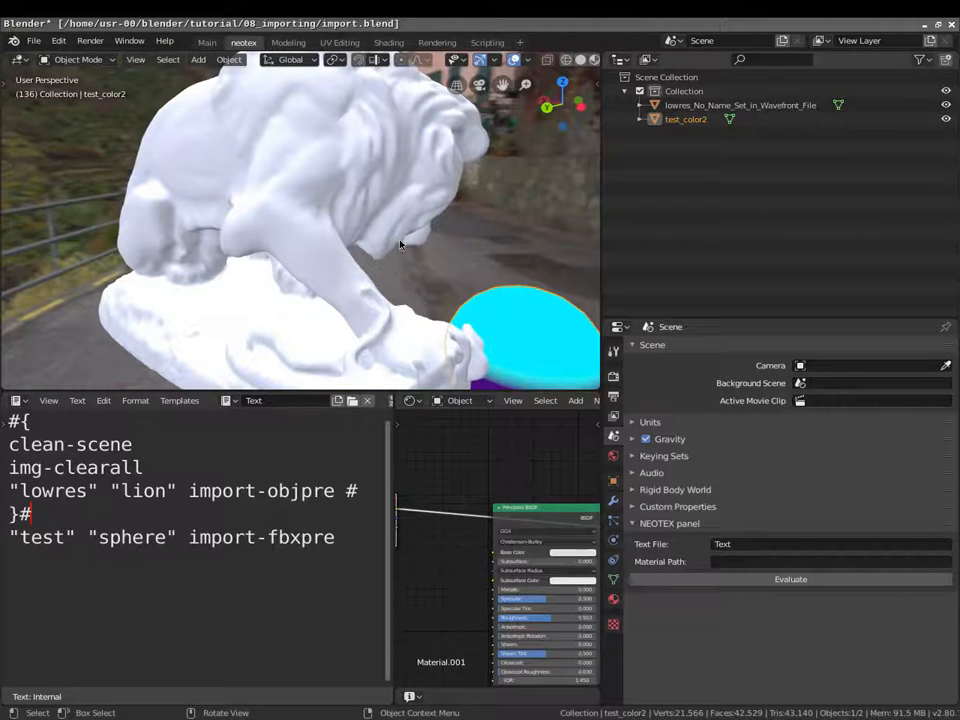
{"action": "middle_click_drag", "start_coordinate": [401, 244], "coordinate": [343, 242]}
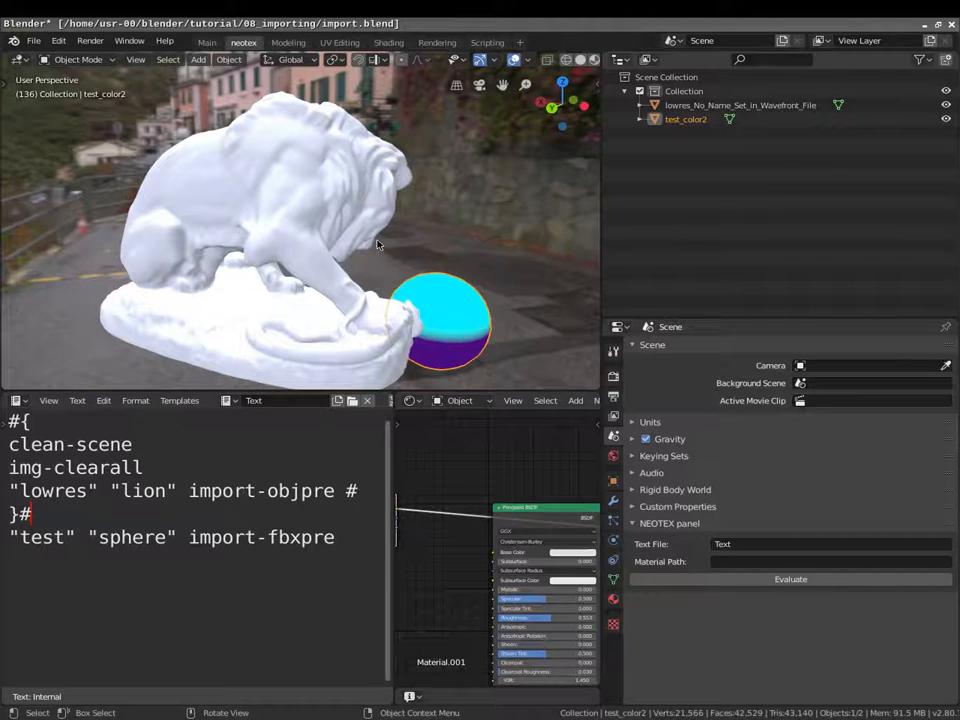
{"action": "middle_click_drag", "start_coordinate": [338, 230], "coordinate": [338, 241]}
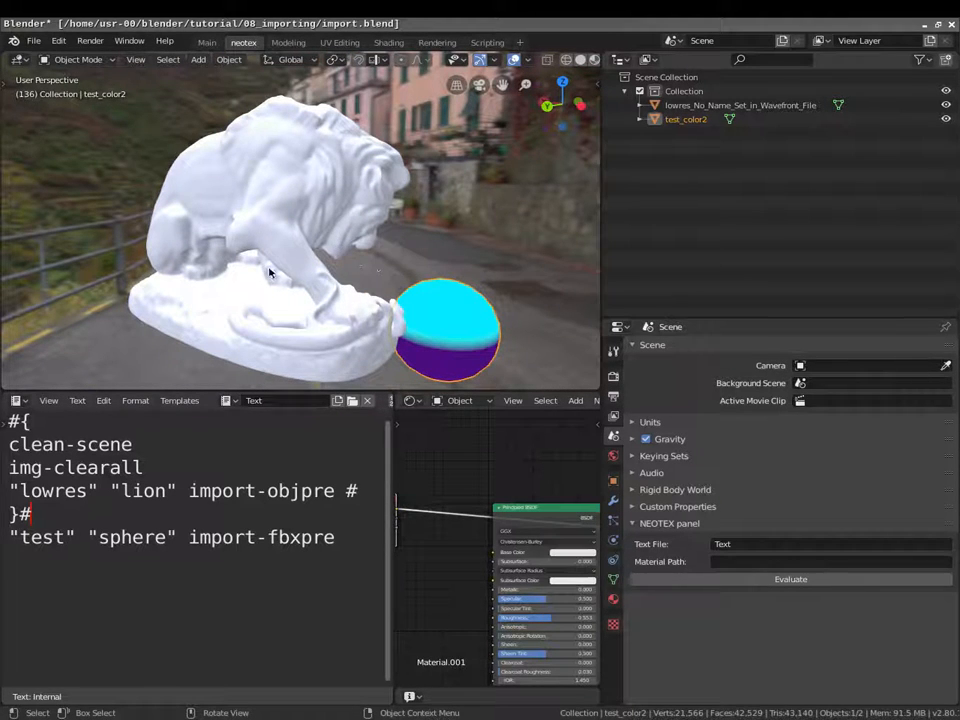